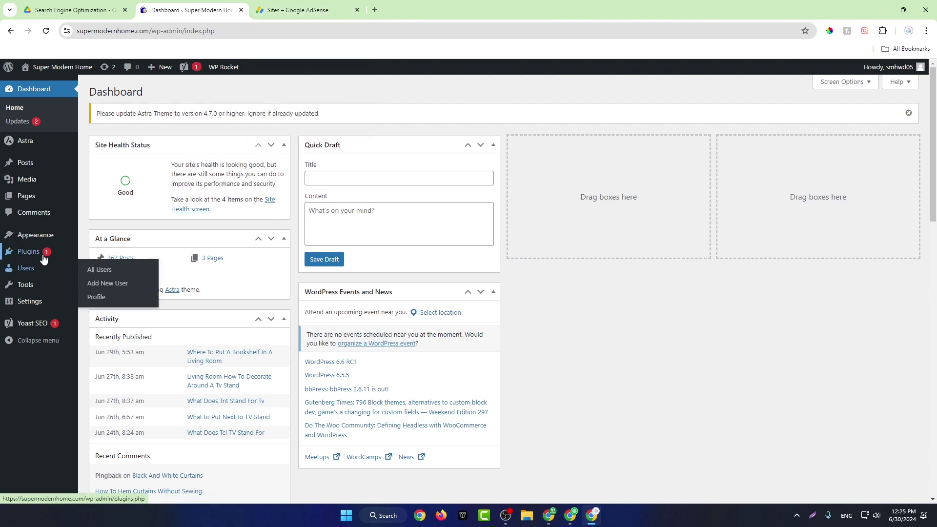
# - Find the Site Kit by Google plugin by searching new plugins for "google site kit", and install and activate it
pyautogui.click(29, 251)
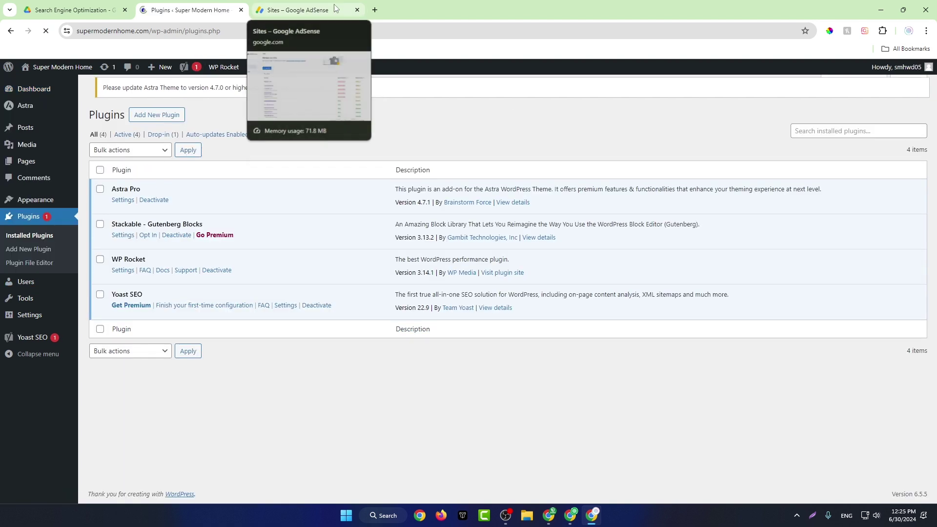
pyautogui.click(164, 96)
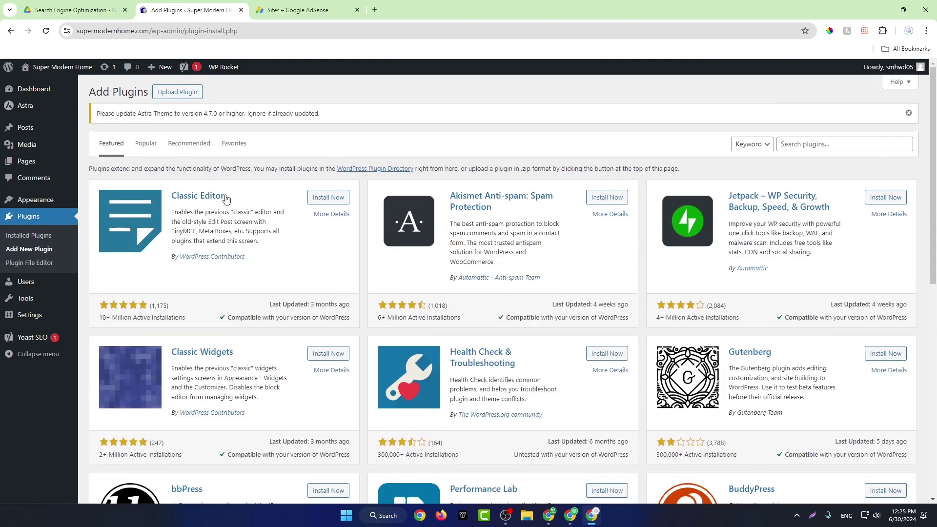
pyautogui.click(780, 144)
pyautogui.write('go')
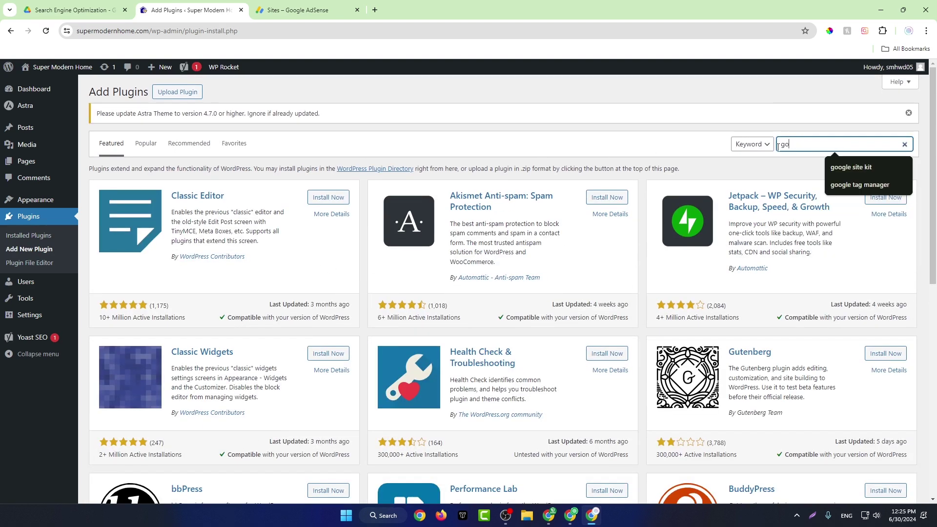
pyautogui.write('ogle site kit')
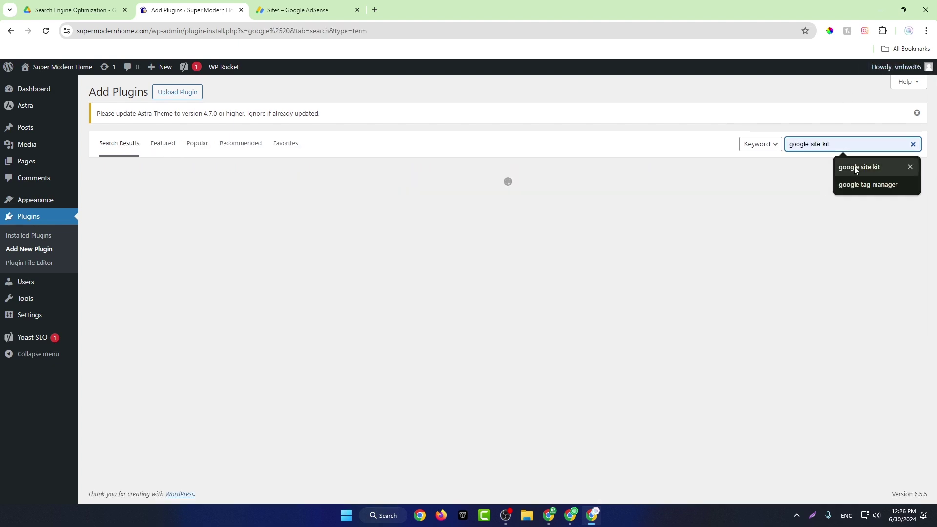
pyautogui.click(854, 168)
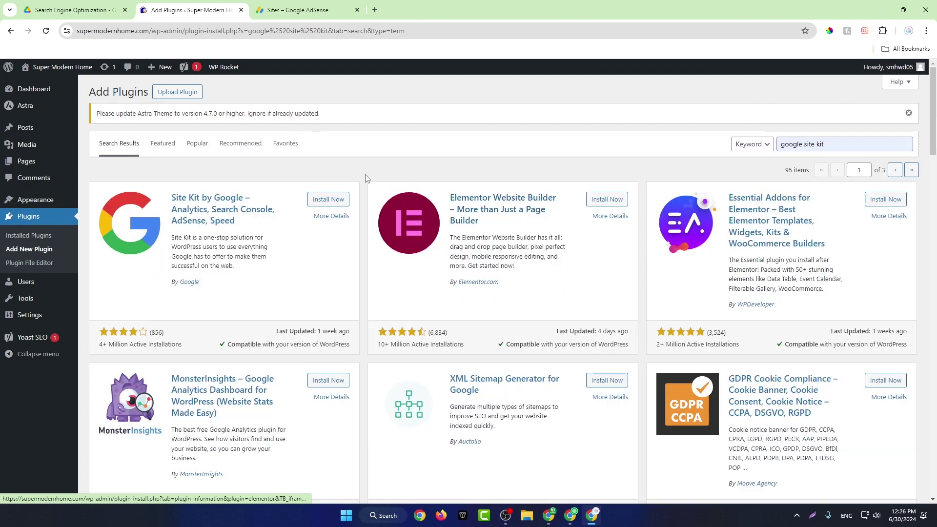
pyautogui.click(325, 199)
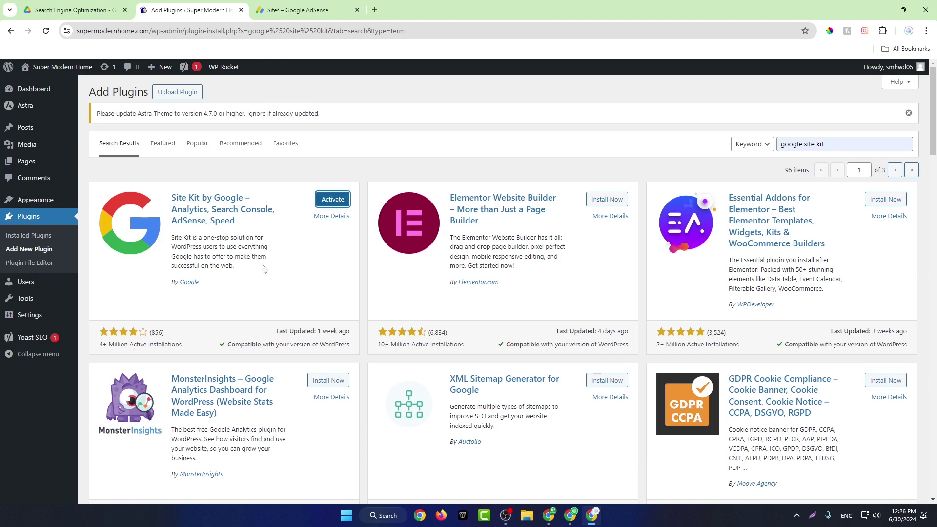
pyautogui.click(332, 199)
# - Switch to Google AdSense and open the site details of supermodernhome.com to check its Ads.txt status
pyautogui.click(297, 10)
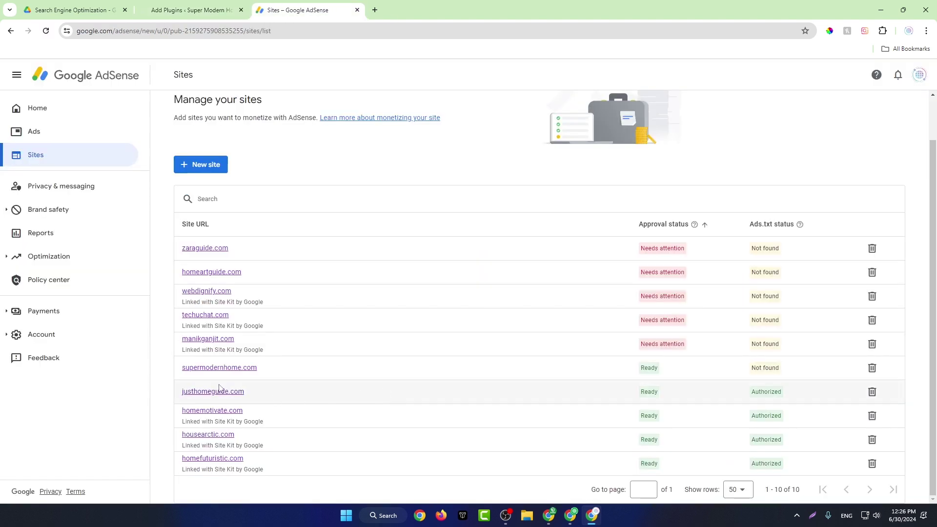
pyautogui.moveTo(820, 376); pyautogui.dragTo(449, 373)
pyautogui.click(247, 372)
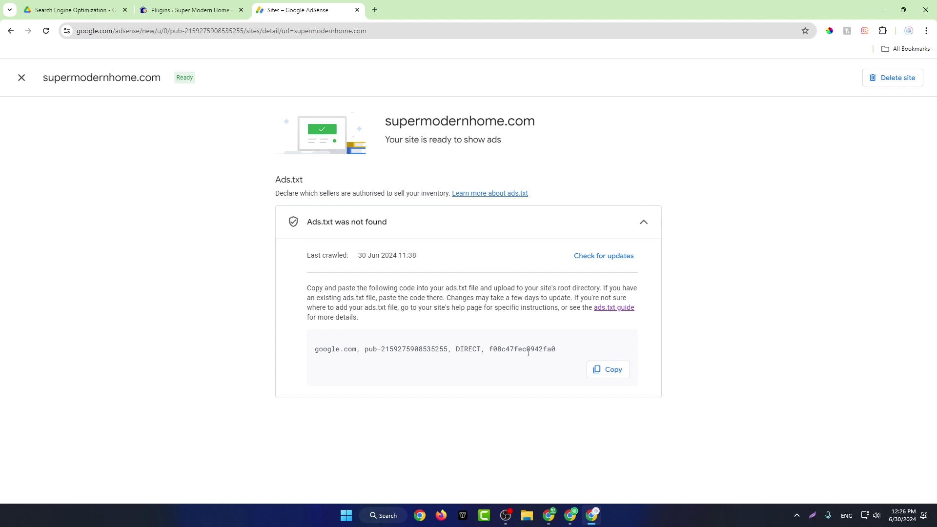
# - Return to the WordPress plugins page and clear the WP Rocket cache
pyautogui.click(205, 9)
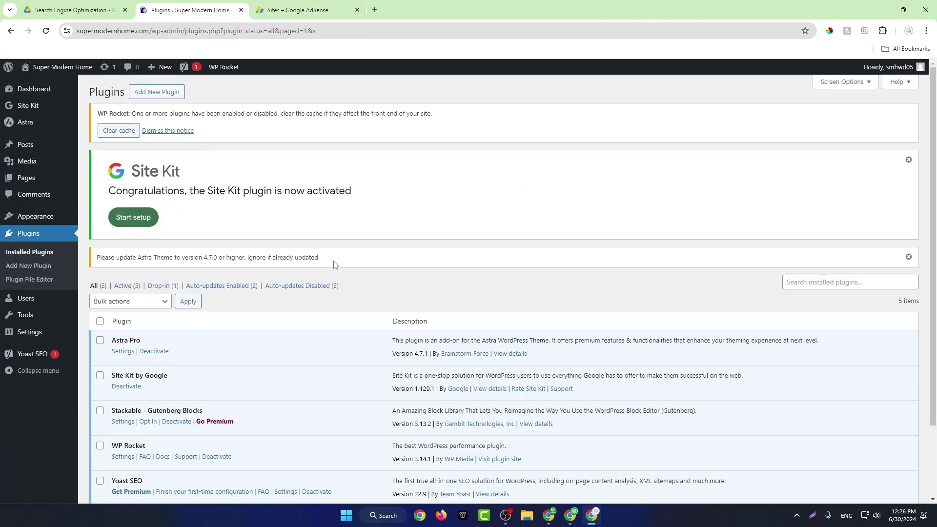
pyautogui.click(118, 131)
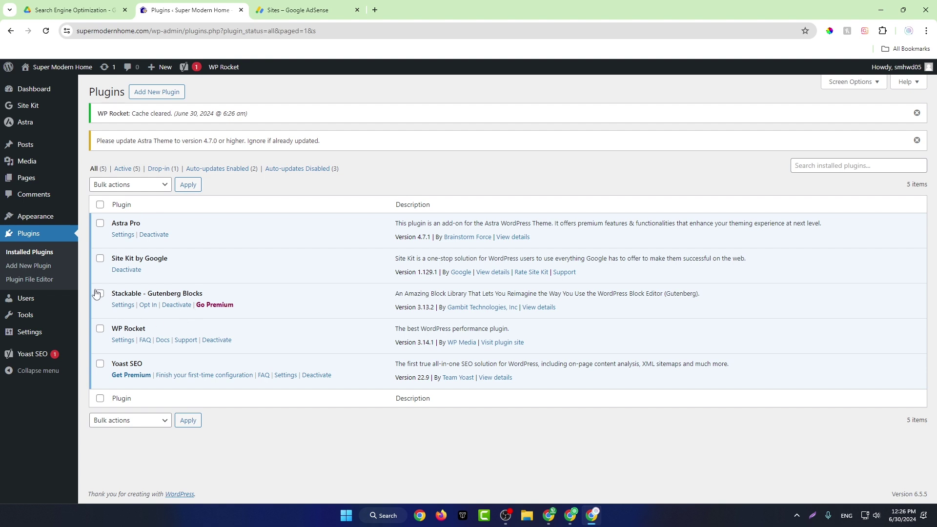
# - Start the Site Kit setup with Google Analytics included, signing in with the existing Google account and granting the requested access
pyautogui.click(48, 114)
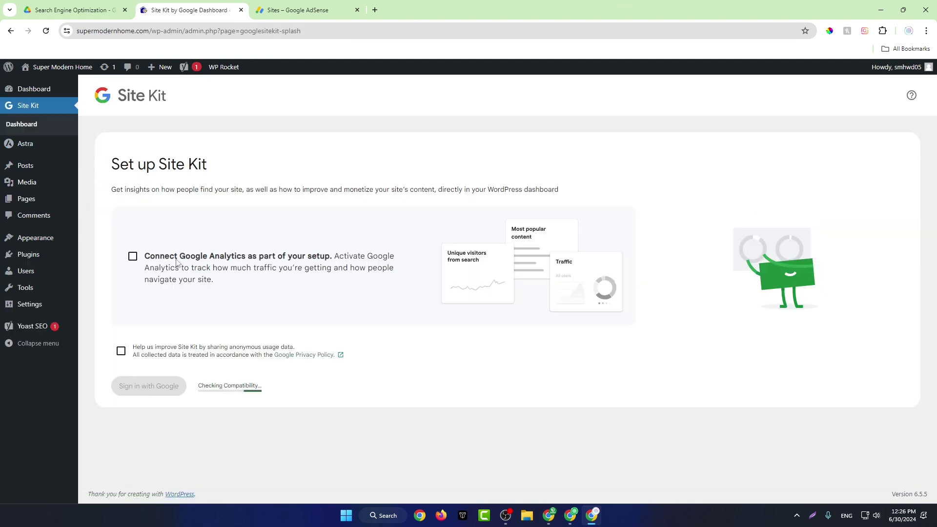
pyautogui.click(133, 261)
pyautogui.click(148, 388)
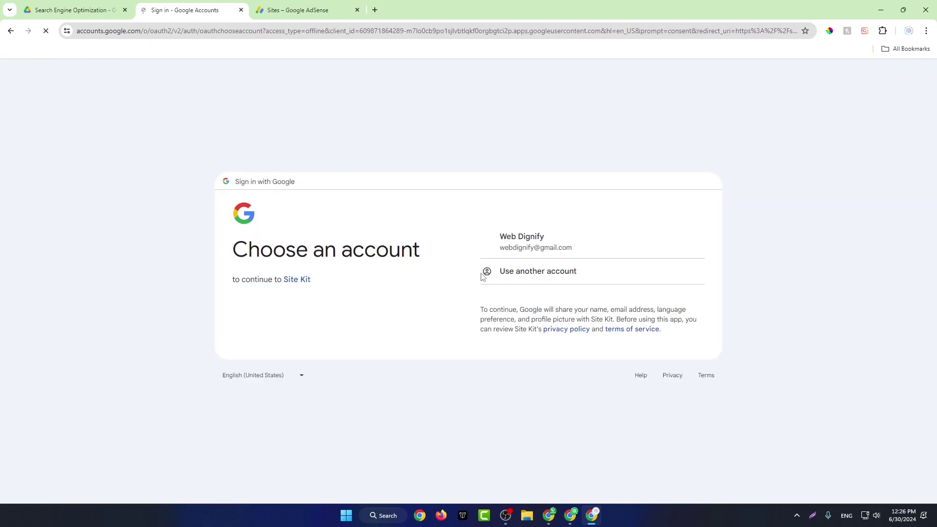
pyautogui.click(503, 249)
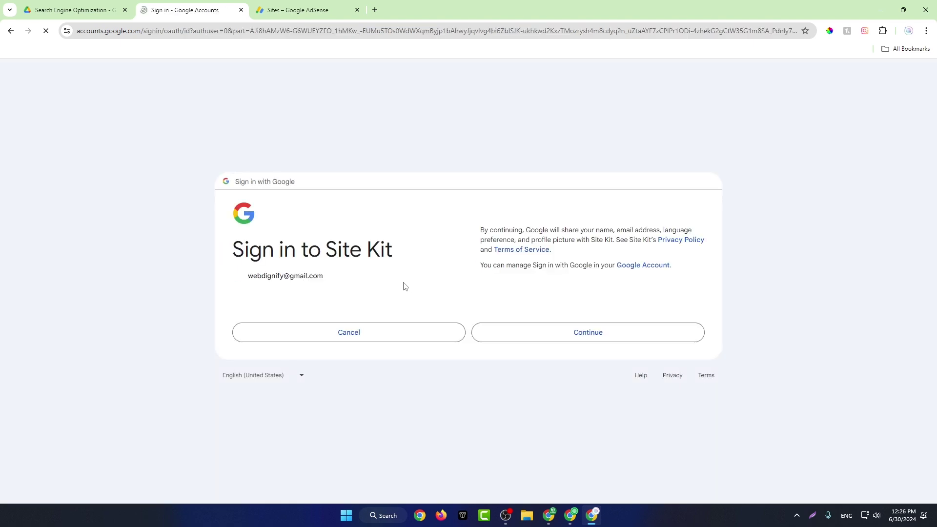
pyautogui.click(578, 338)
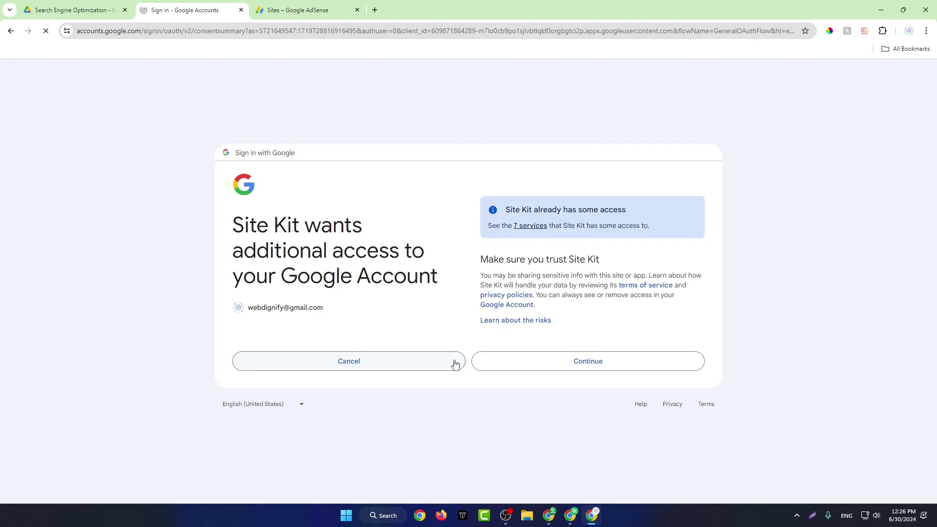
pyautogui.click(604, 361)
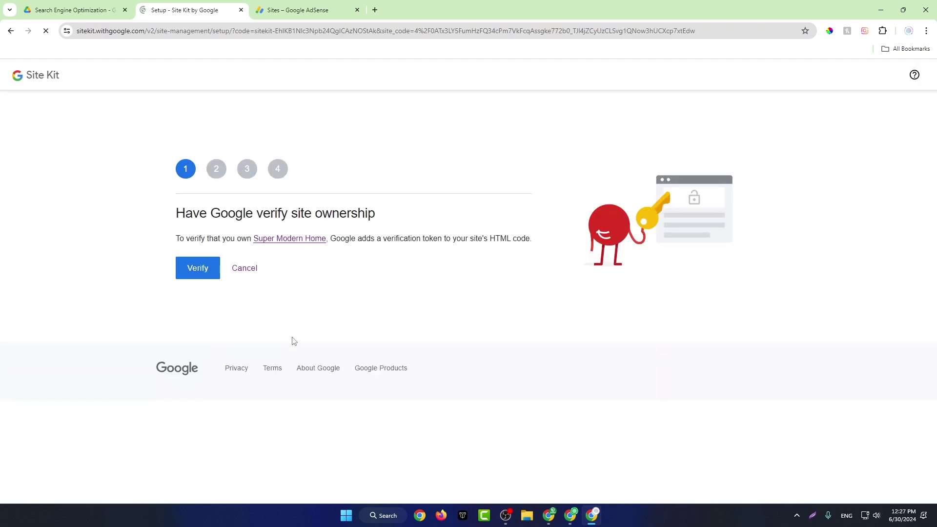
# - Have Google verify ownership of Super Modern Home and allow its metrics in the Site Kit dashboard
pyautogui.click(200, 273)
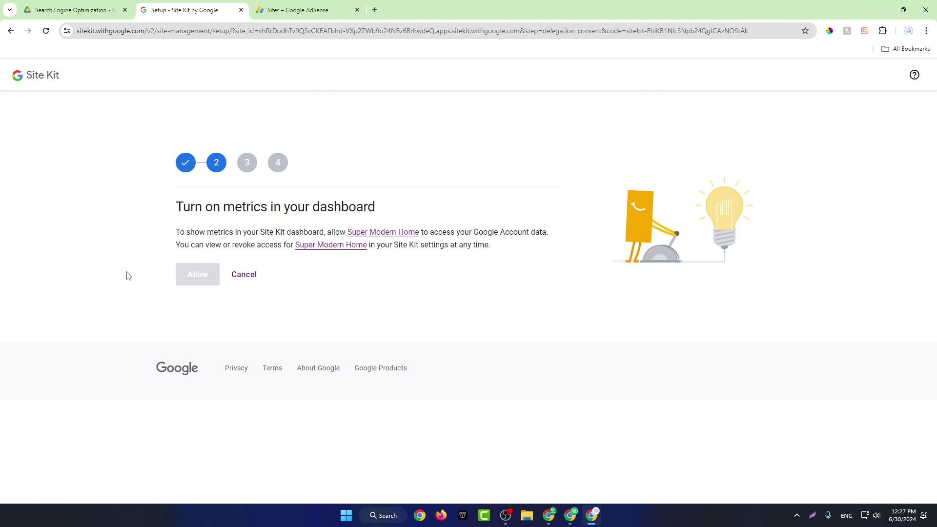
pyautogui.click(210, 276)
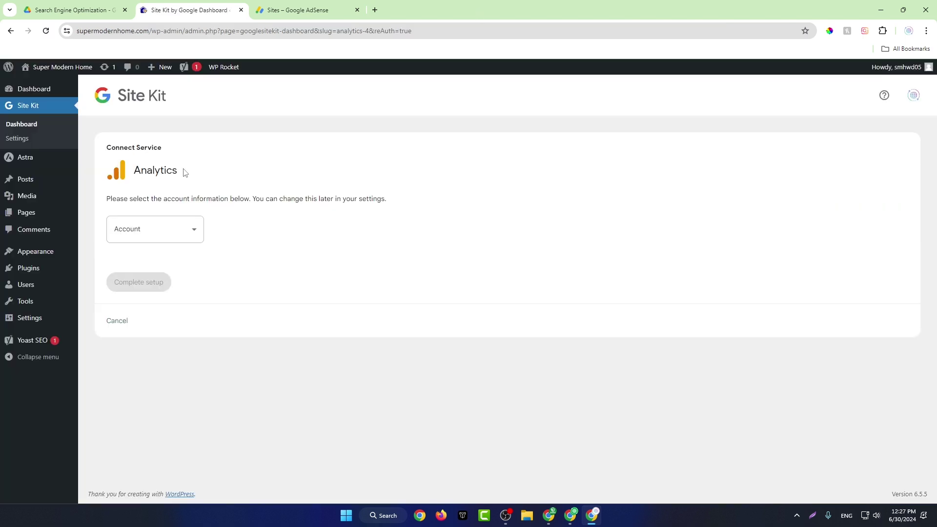
# - Submit the Analytics setup with the Web Dignify account, a new property and a new supermodernhome.com web data stream
pyautogui.click(179, 230)
pyautogui.click(153, 255)
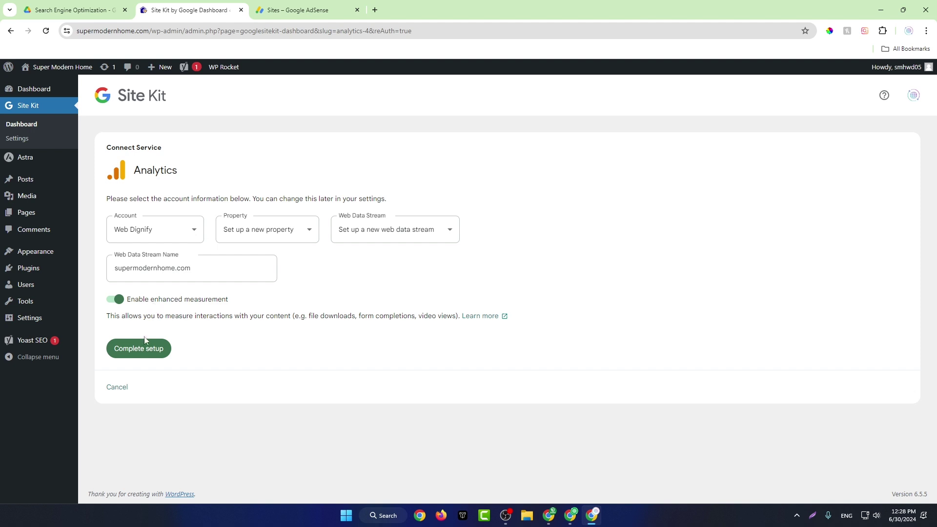
pyautogui.click(136, 357)
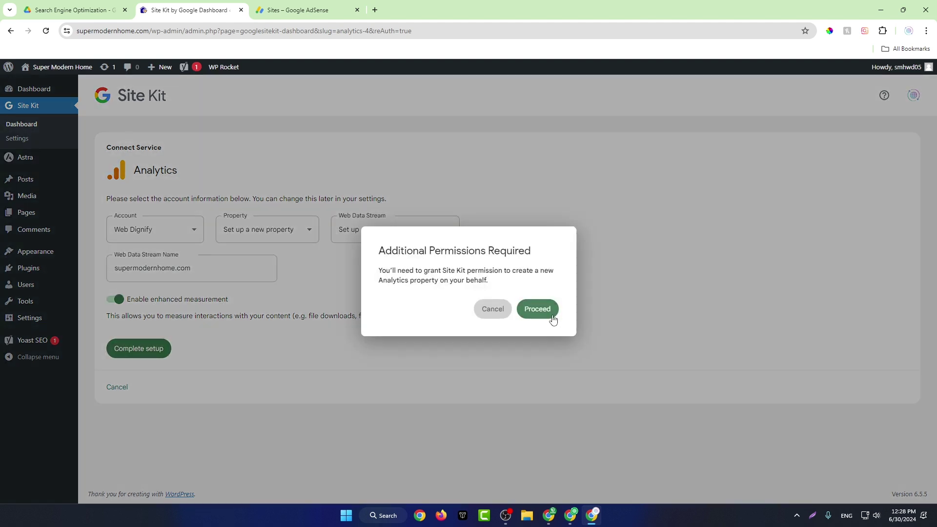
# - Grant Site Kit permission to create the Analytics property with the existing Google account, and dismiss the setup completion notice
pyautogui.click(550, 317)
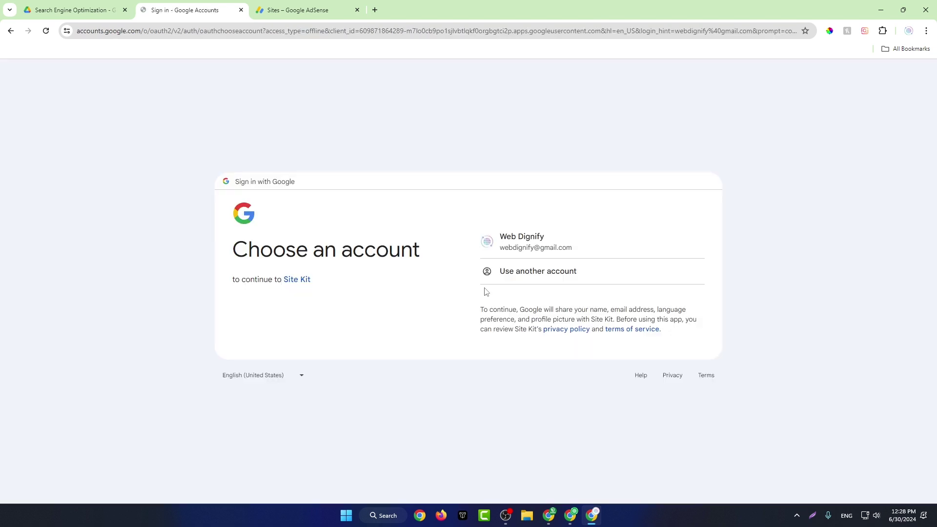
pyautogui.click(540, 249)
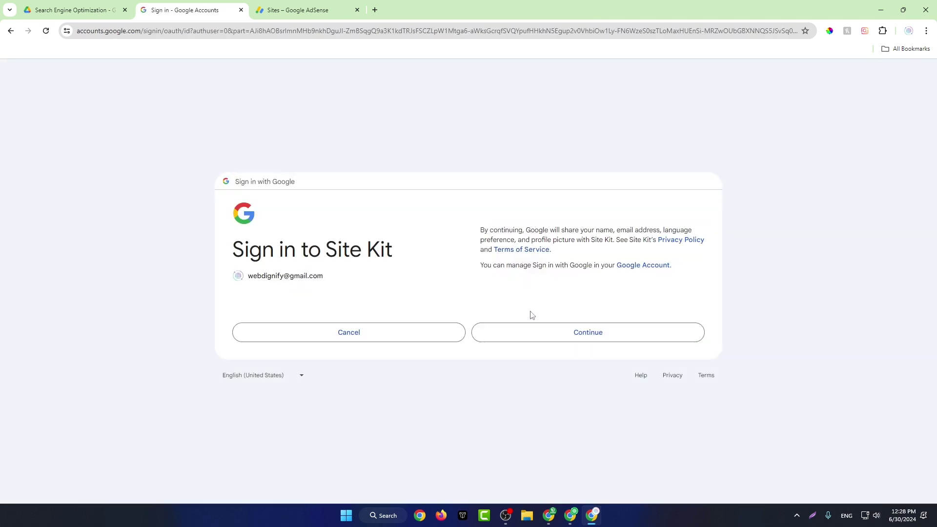
pyautogui.click(539, 334)
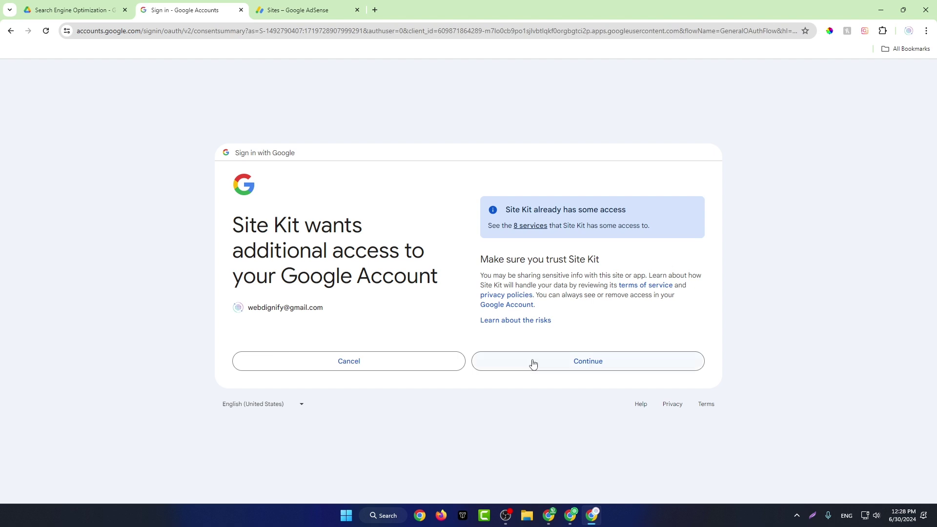
pyautogui.click(533, 362)
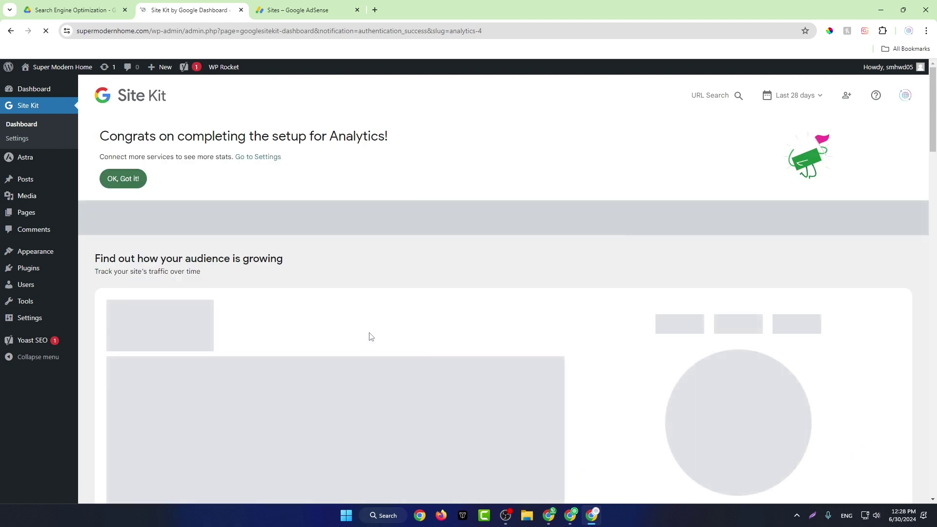
pyautogui.moveTo(109, 136); pyautogui.dragTo(403, 130)
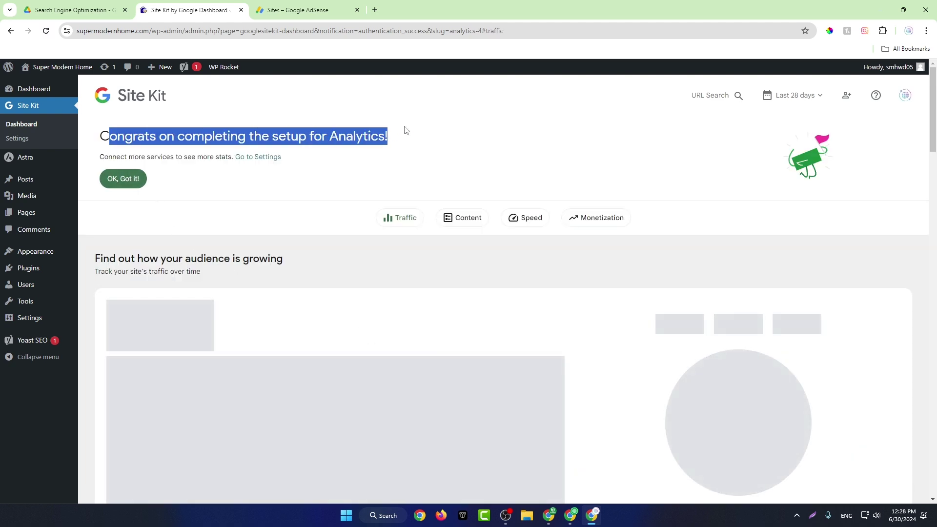
pyautogui.click(125, 179)
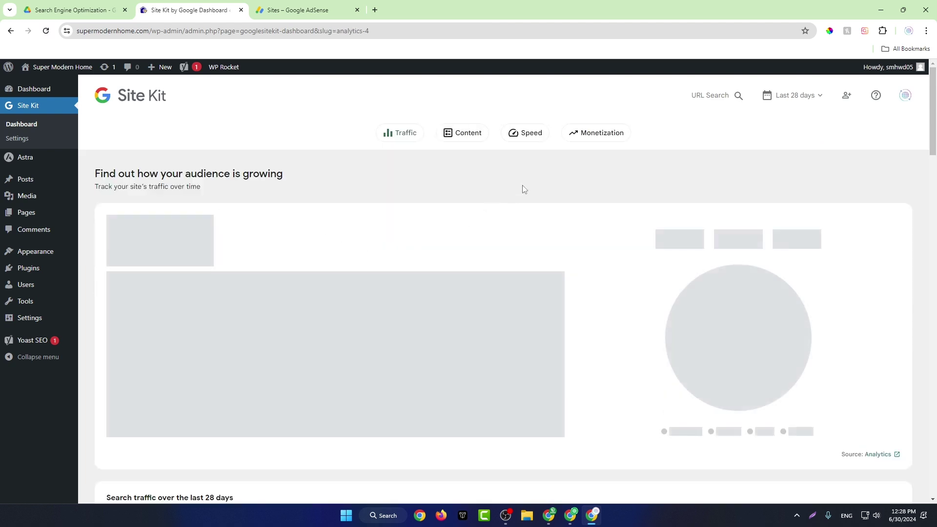
# - Look through the Site Kit dashboard's traffic, content, speed and monetization sections down to the AdSense connection offer
pyautogui.scroll(-5, 308, 212)
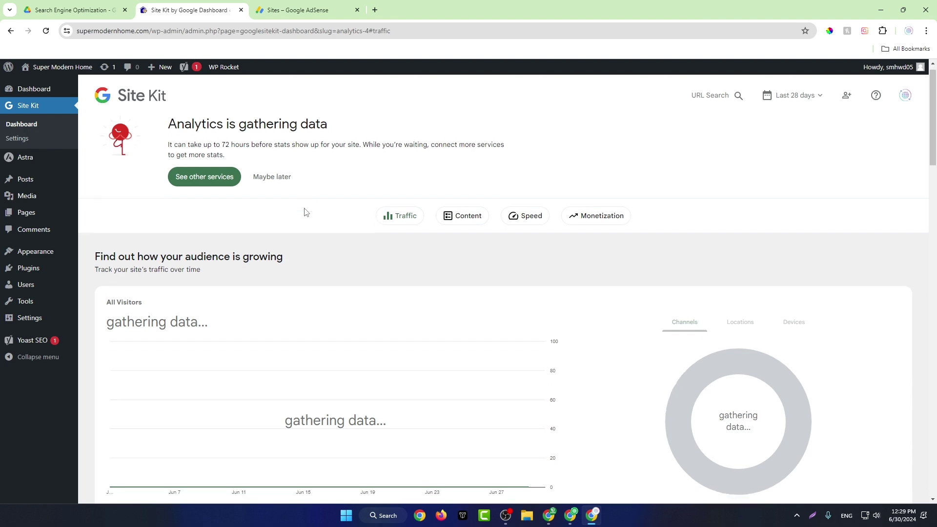
pyautogui.scroll(5, 379, 317)
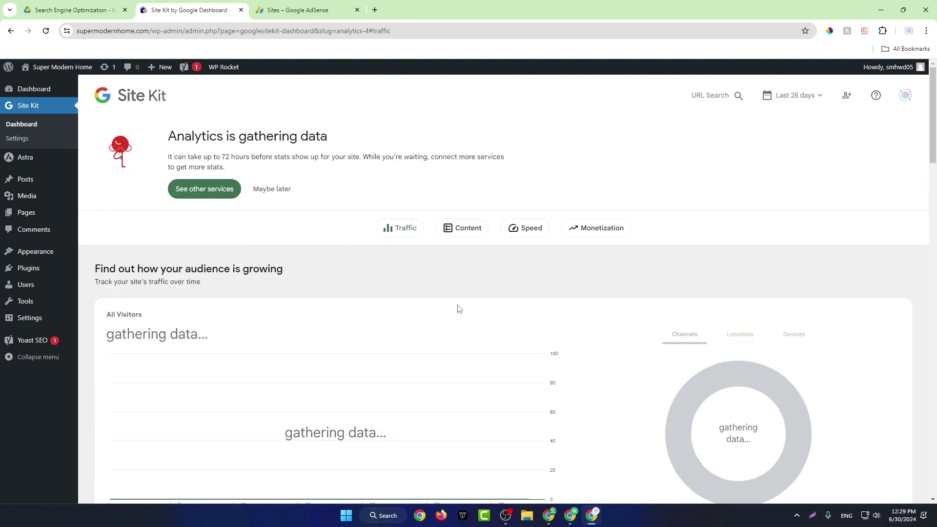
pyautogui.scroll(-10, 463, 307)
pyautogui.scroll(-5, 391, 349)
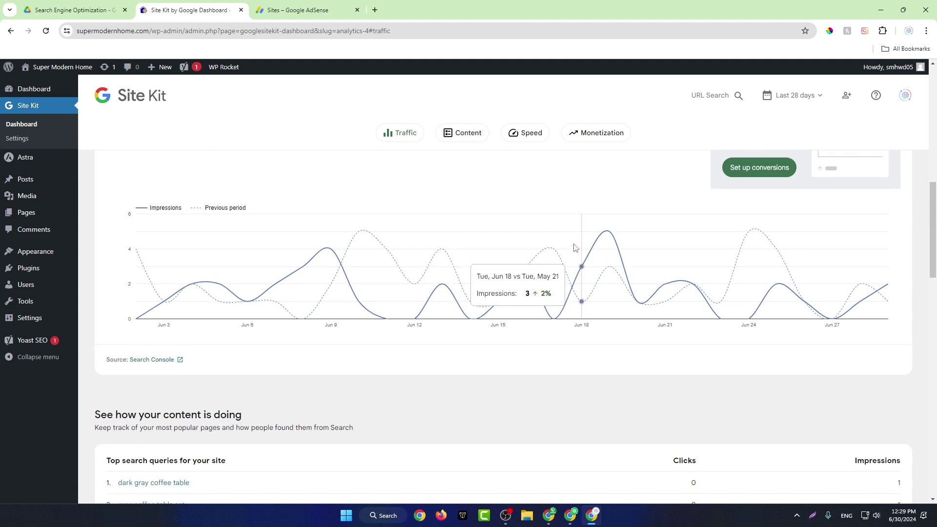
pyautogui.scroll(4, 575, 248)
pyautogui.scroll(-6, 675, 351)
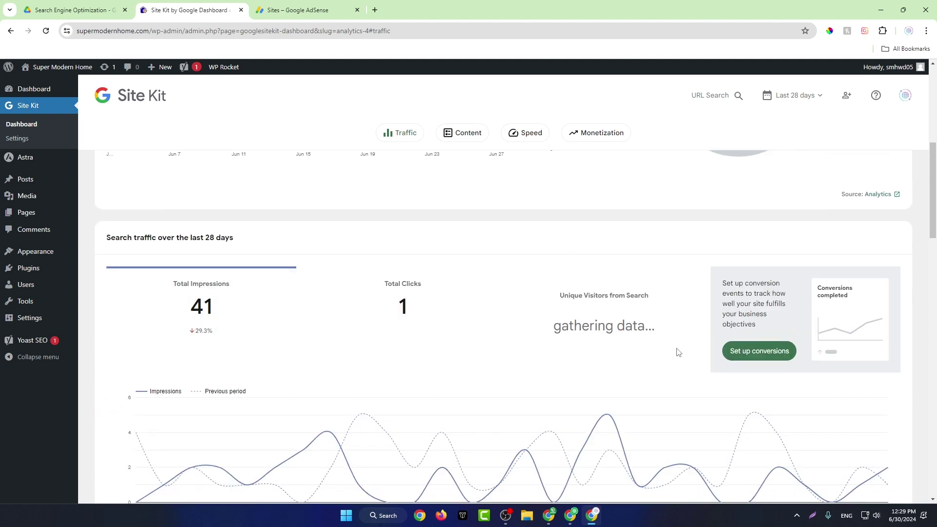
pyautogui.scroll(-4, 550, 353)
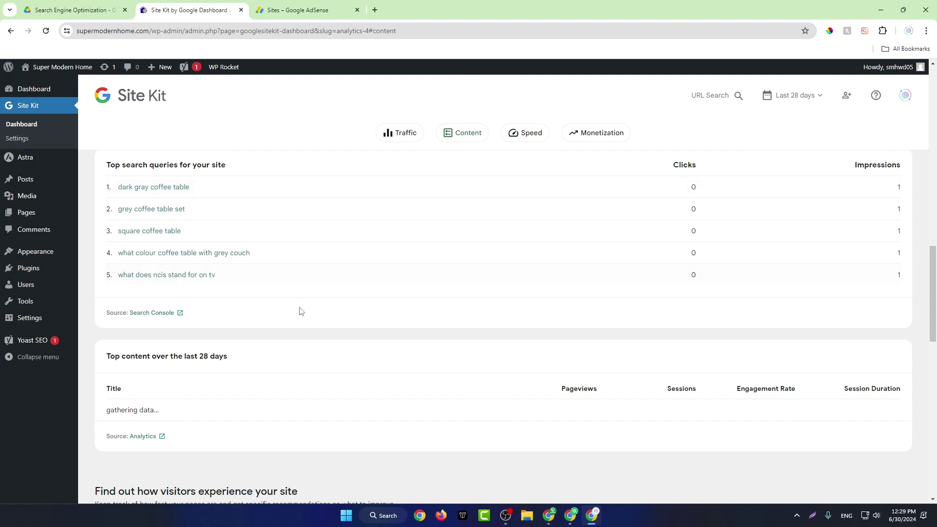
pyautogui.scroll(-5, 299, 312)
pyautogui.scroll(-2, 293, 263)
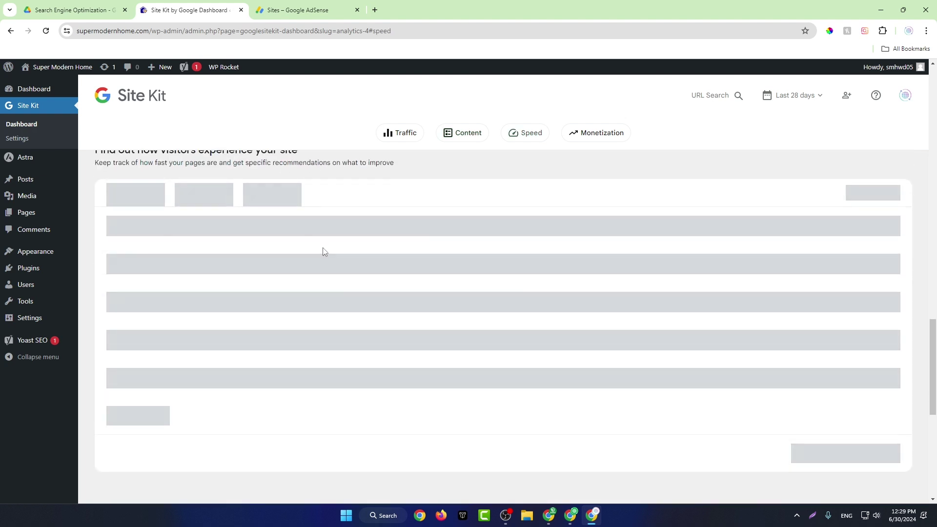
pyautogui.scroll(-6, 335, 240)
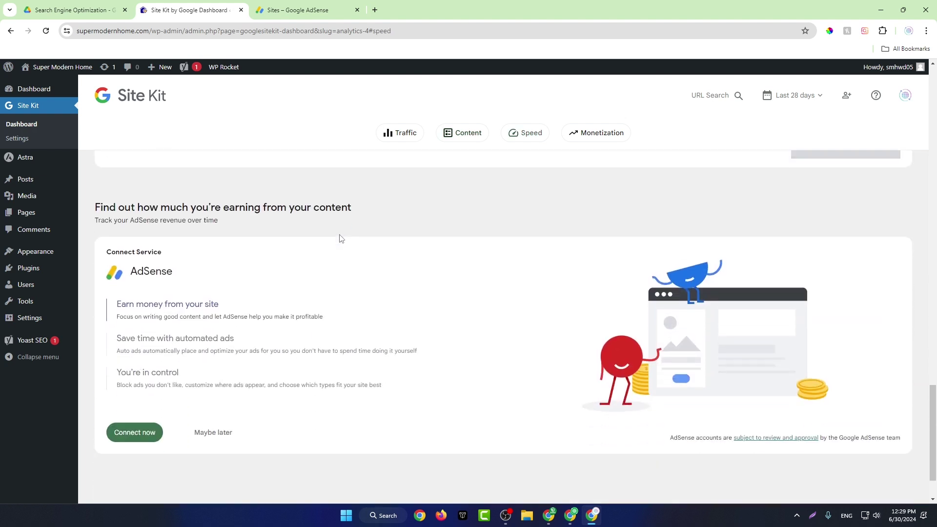
pyautogui.scroll(-1, 341, 238)
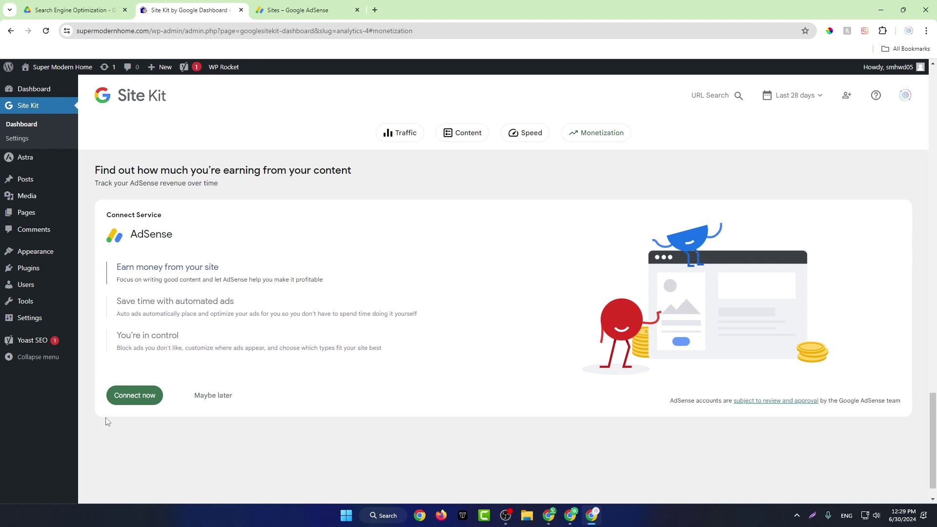
# - Start connecting AdSense to Site Kit and authorize the requested access with the existing Google account
pyautogui.click(126, 403)
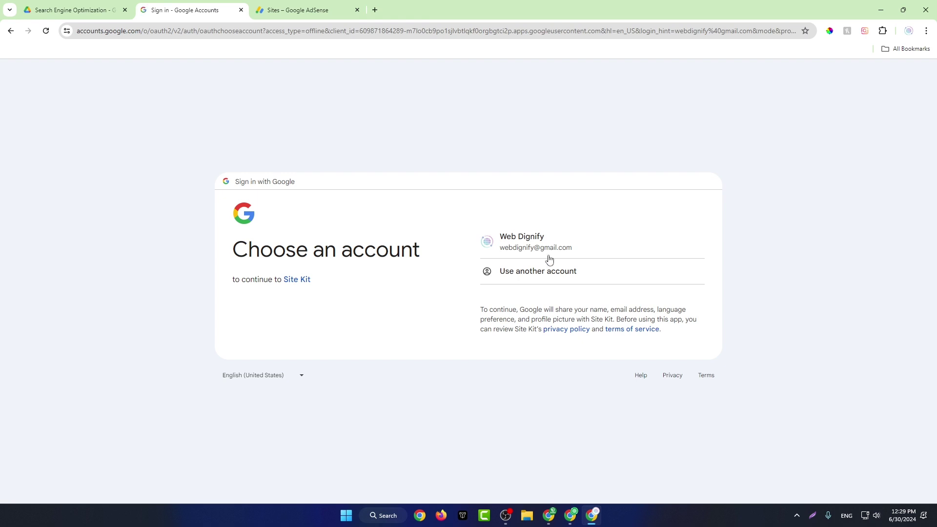
pyautogui.click(547, 256)
pyautogui.click(535, 336)
pyautogui.click(605, 364)
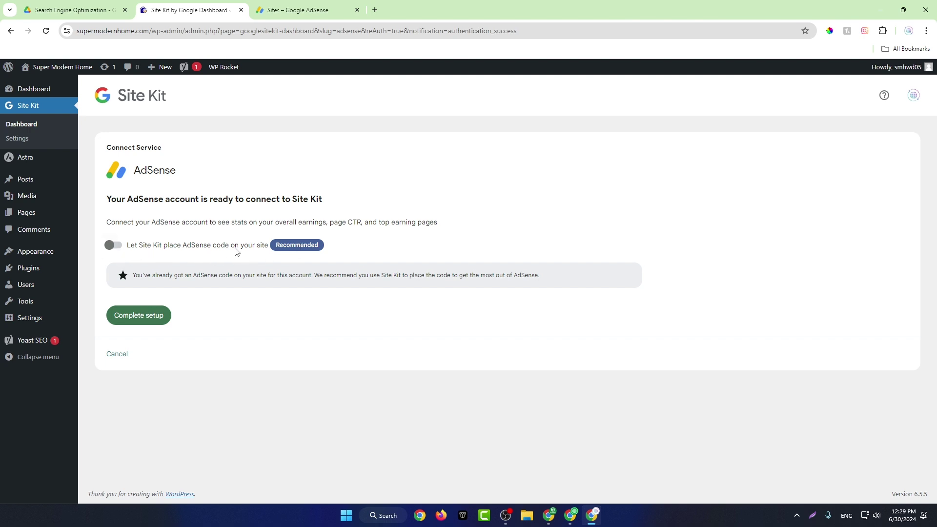
# - Complete the AdSense setup in Site Kit with the option to let Site Kit place AdSense code turned off
pyautogui.click(112, 248)
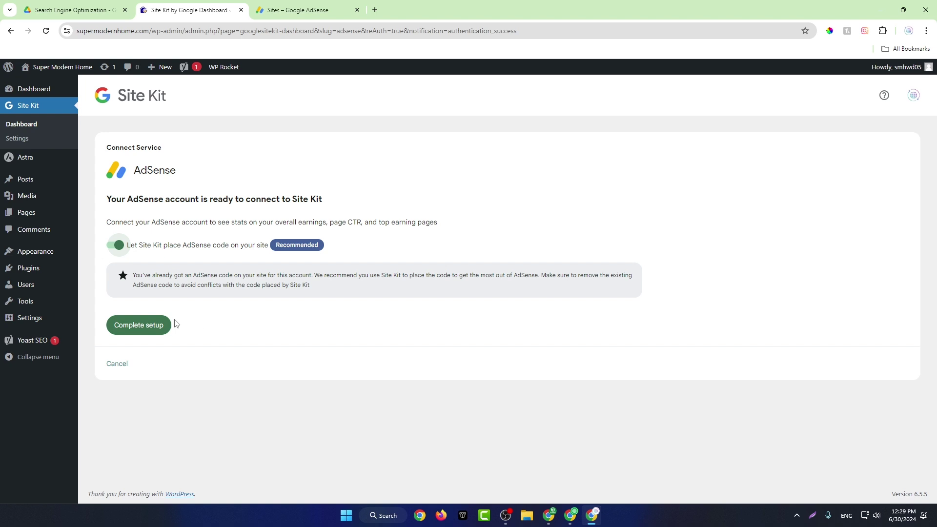
pyautogui.click(156, 333)
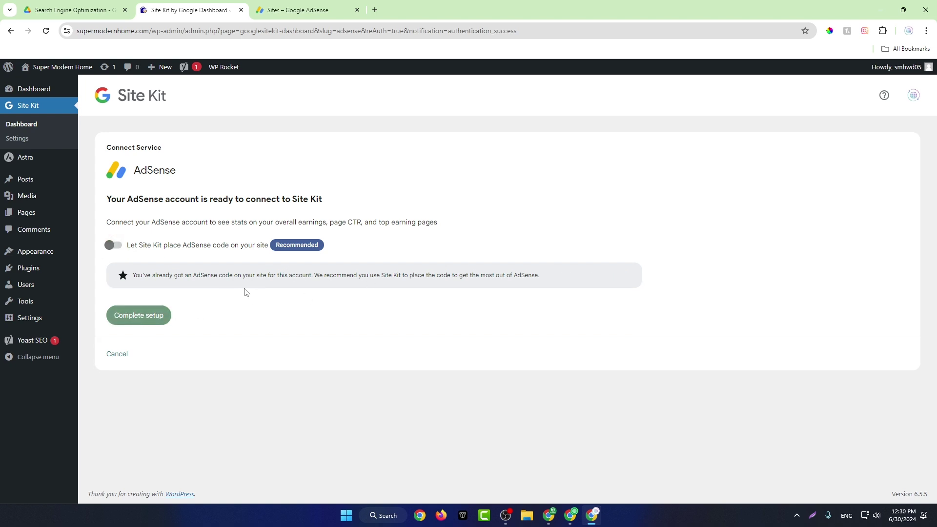
pyautogui.moveTo(196, 276); pyautogui.dragTo(473, 272)
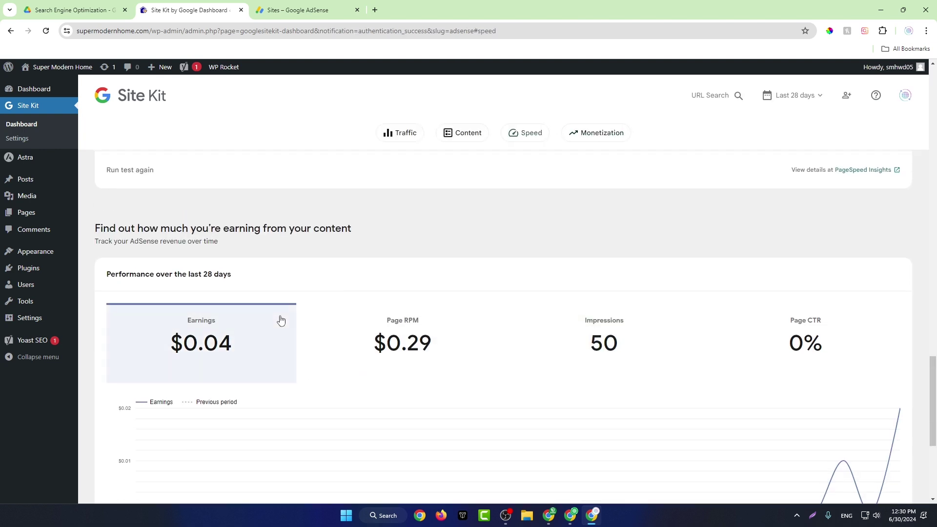
# - Review the AdSense earnings, page RPM, impressions and CTR figures, the earnings chart and the offer to link Analytics and AdSense
pyautogui.scroll(-5, 468, 327)
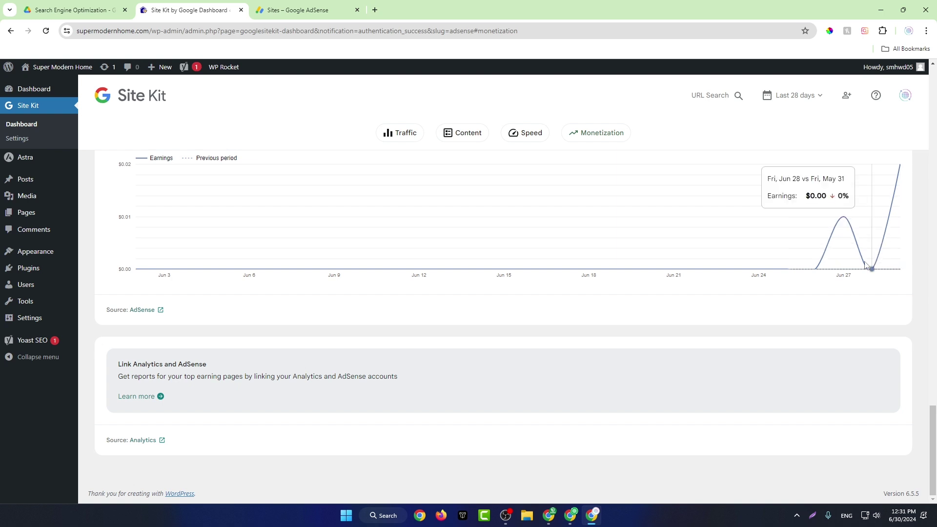
pyautogui.scroll(2, 437, 263)
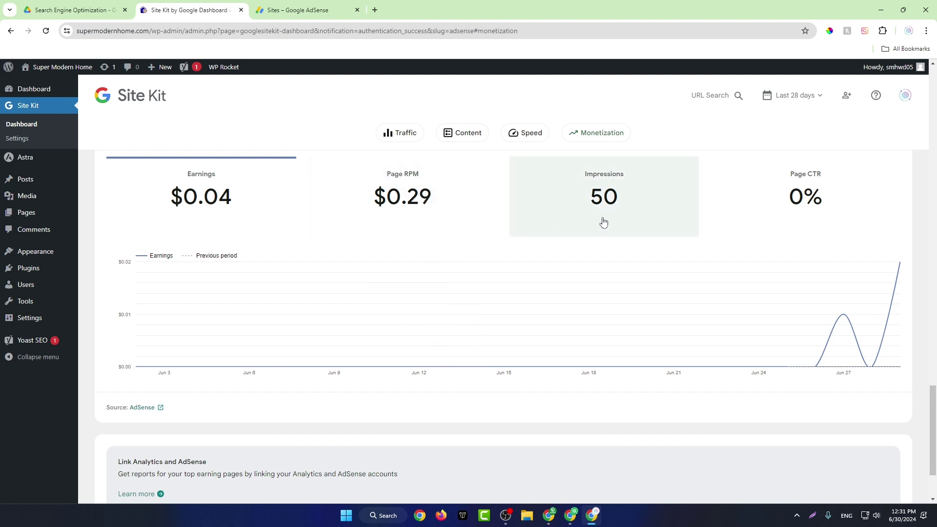
pyautogui.scroll(-2, 630, 217)
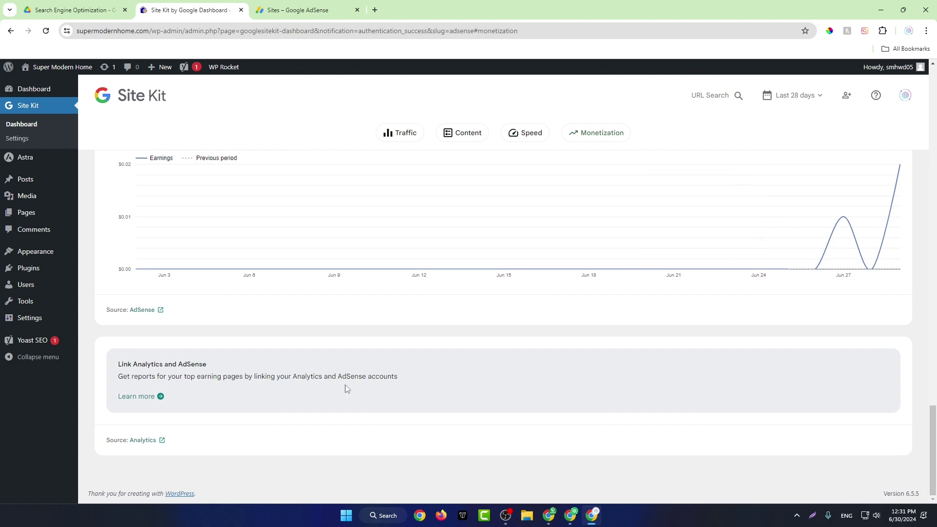
pyautogui.scroll(9, 263, 400)
pyautogui.scroll(-3, 184, 371)
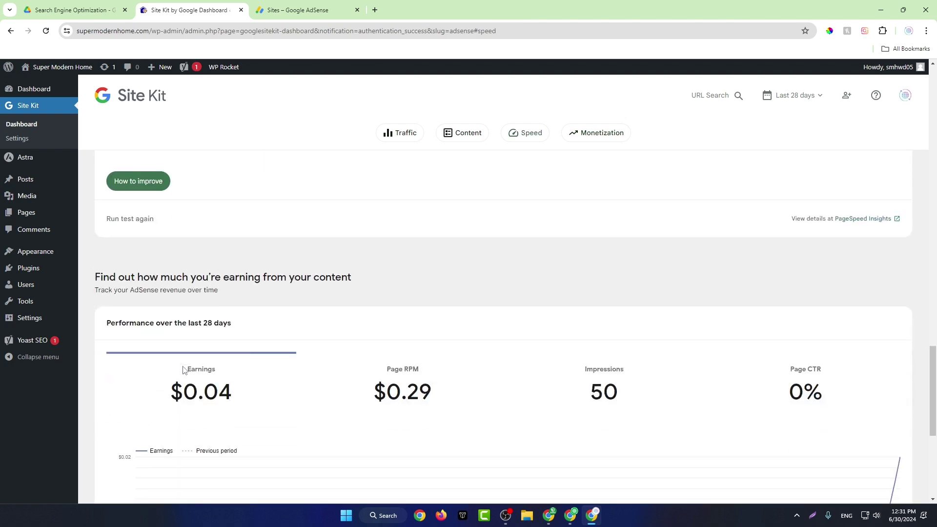
# - Switch to Google AdSense, check supermodernhome.com for ads.txt updates and copy the provided ads.txt code
pyautogui.click(297, 10)
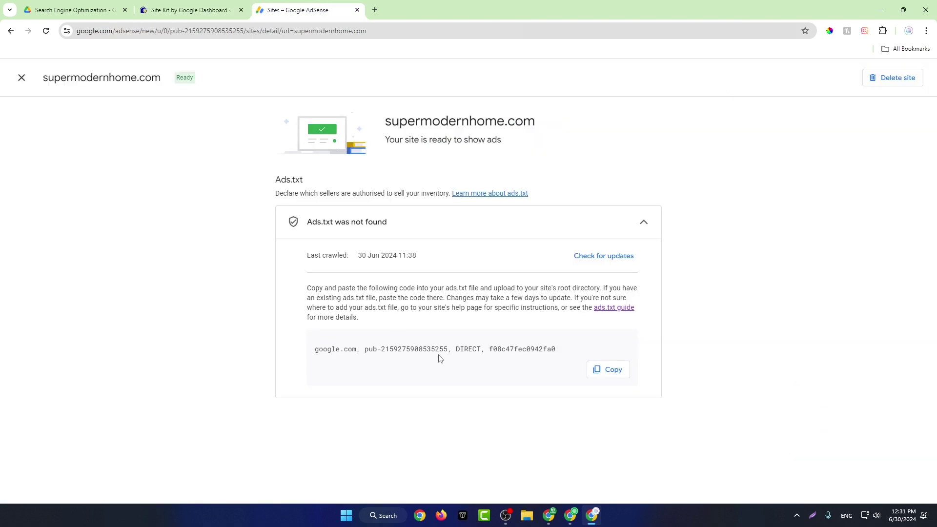
pyautogui.click(615, 257)
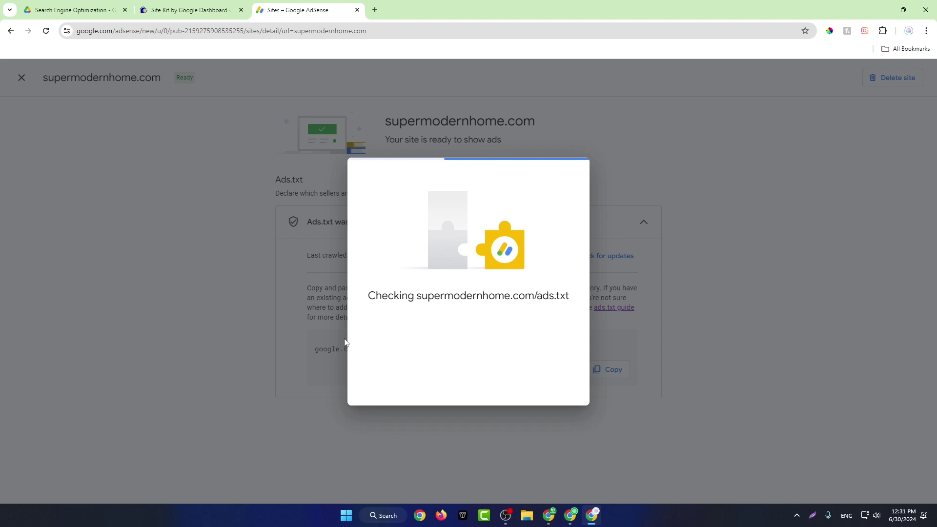
pyautogui.click(466, 377)
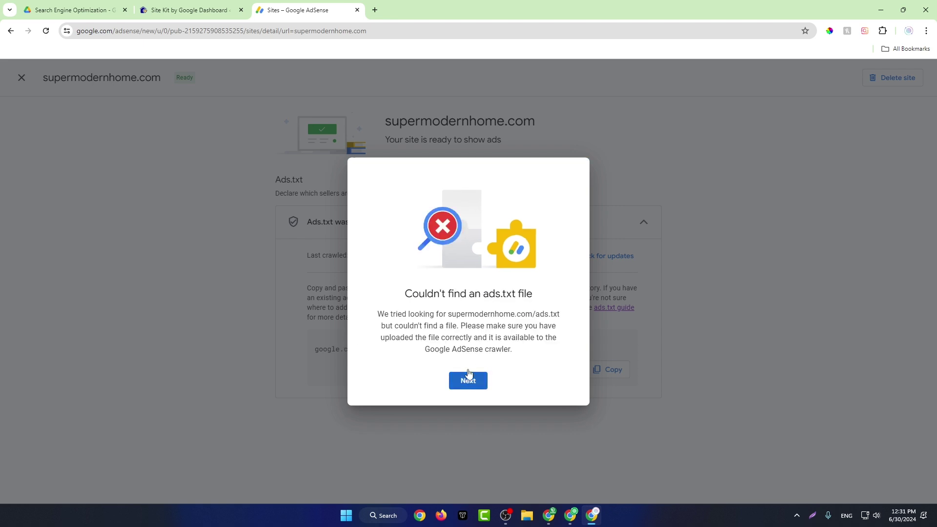
pyautogui.click(597, 369)
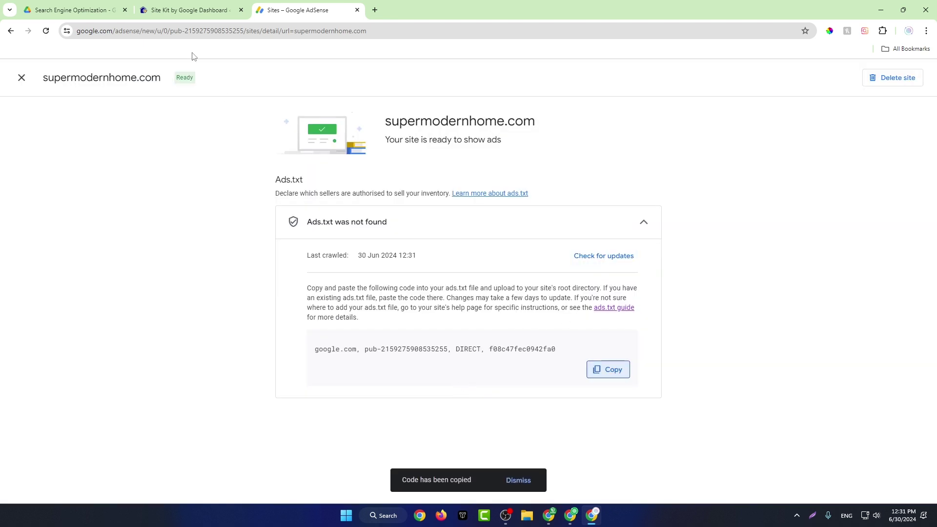
# - Back in WordPress, search the plugin directory for ads.txt, and install and activate Ads.txt Manager by 10up
pyautogui.click(185, 5)
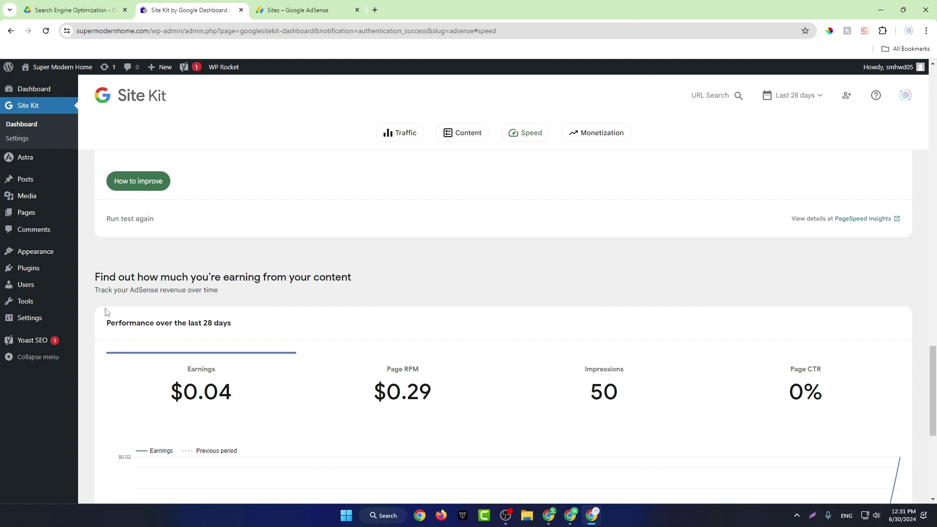
pyautogui.click(66, 276)
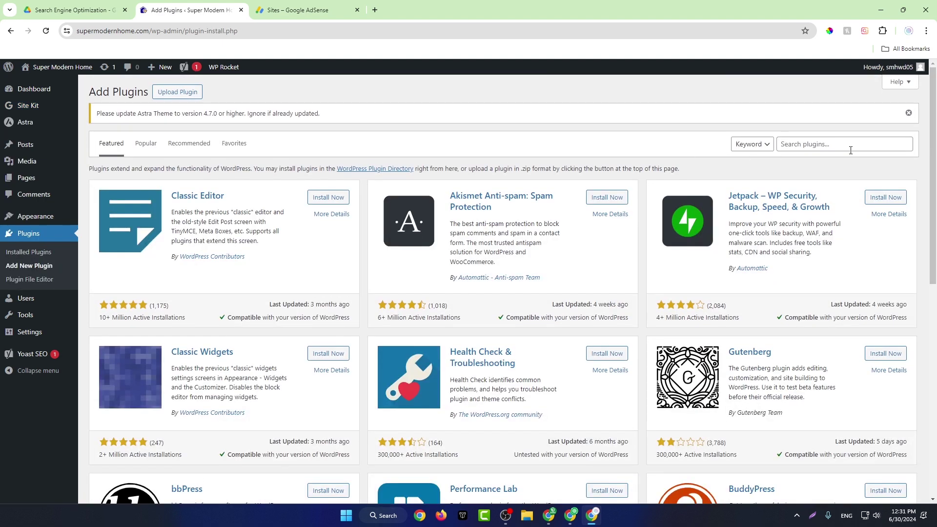
pyautogui.click(854, 146)
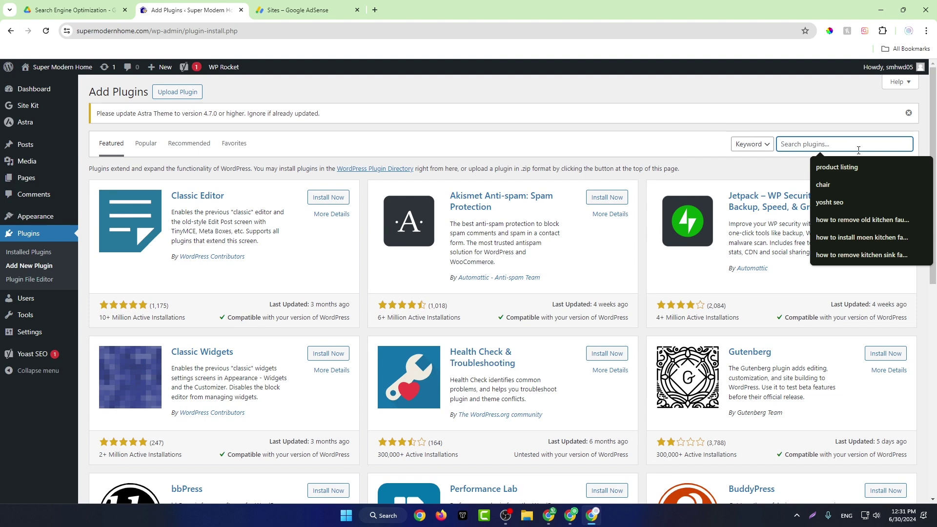
pyautogui.write('ad')
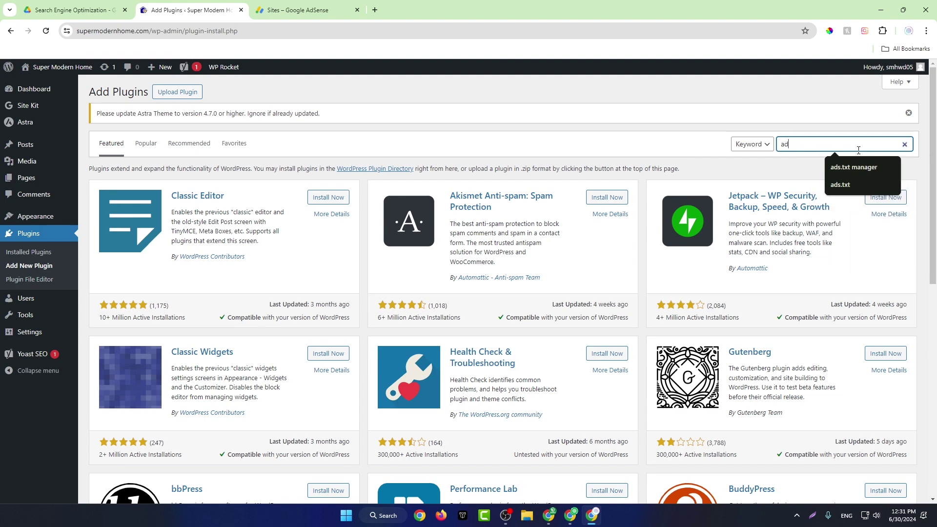
pyautogui.write('s')
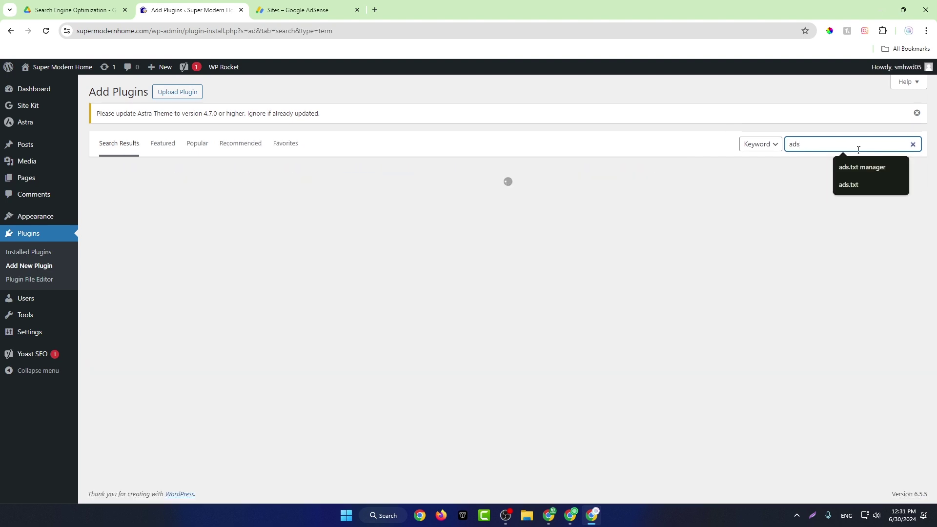
pyautogui.write('.txt')
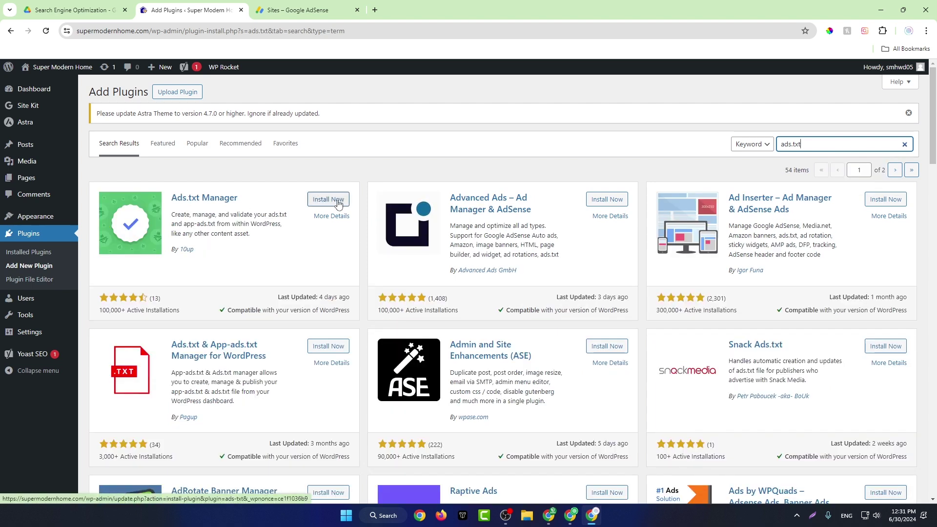
pyautogui.click(328, 199)
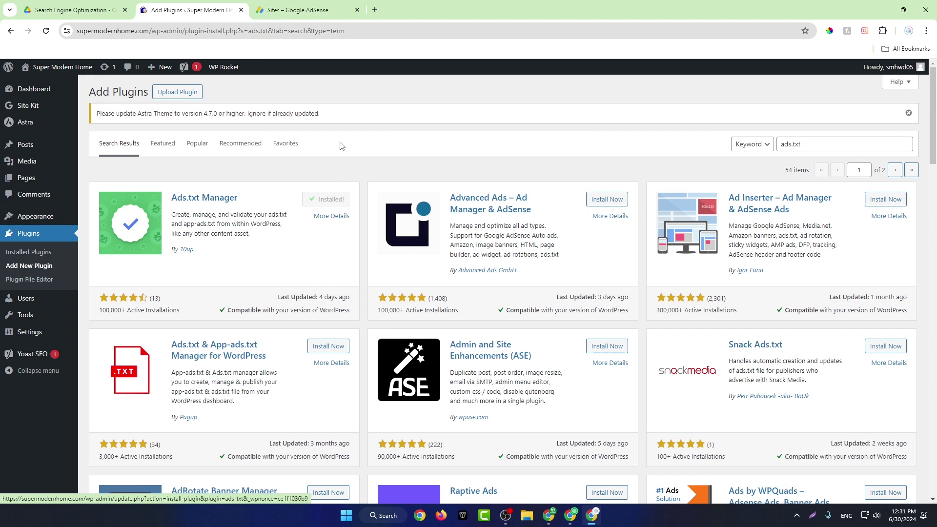
pyautogui.click(347, 203)
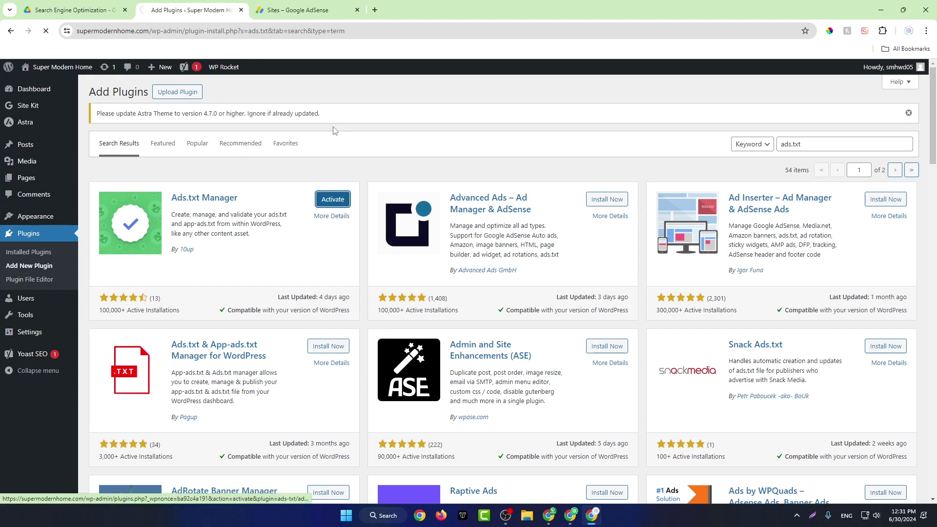
# - Copy the ads.txt code from AdSense again and clear the WP Rocket cache from the WordPress plugins page
pyautogui.click(297, 9)
pyautogui.click(608, 370)
pyautogui.click(190, 10)
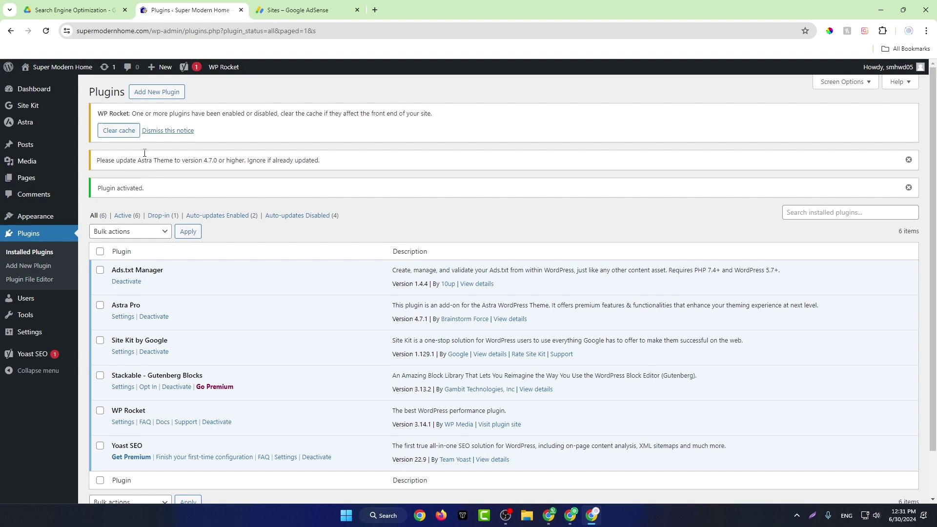
pyautogui.click(118, 131)
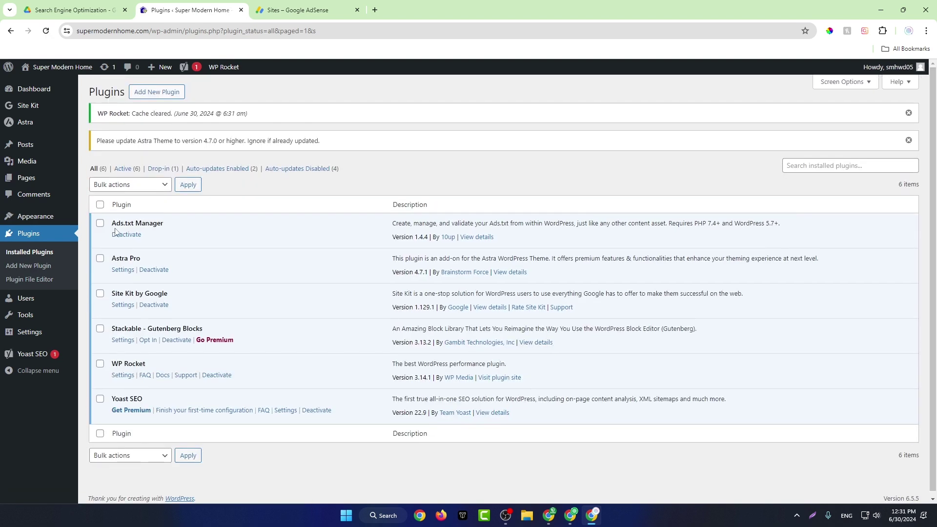
# - Paste the copied AdSense line into the Manage Ads.txt editor in the WordPress settings and save the changes
pyautogui.moveTo(116, 233); pyautogui.dragTo(141, 223)
pyautogui.moveTo(44, 340)
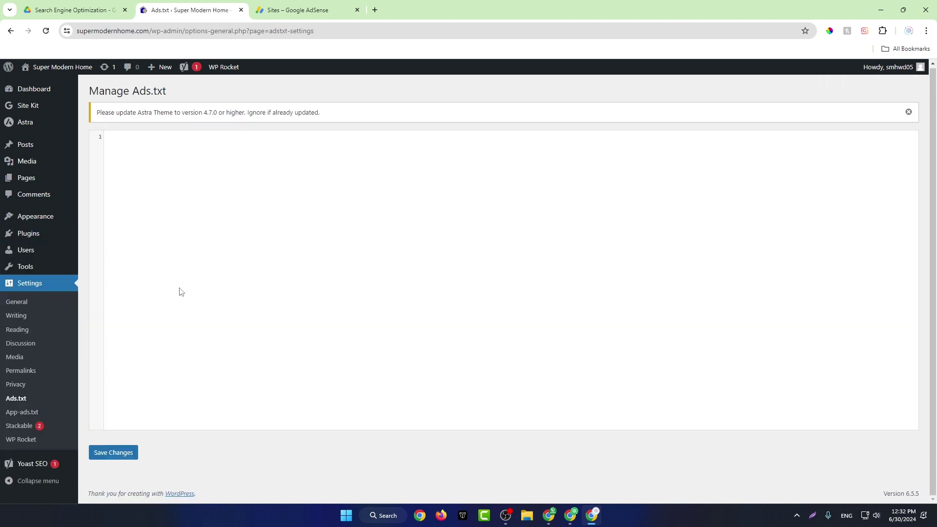
pyautogui.rightClick(209, 172)
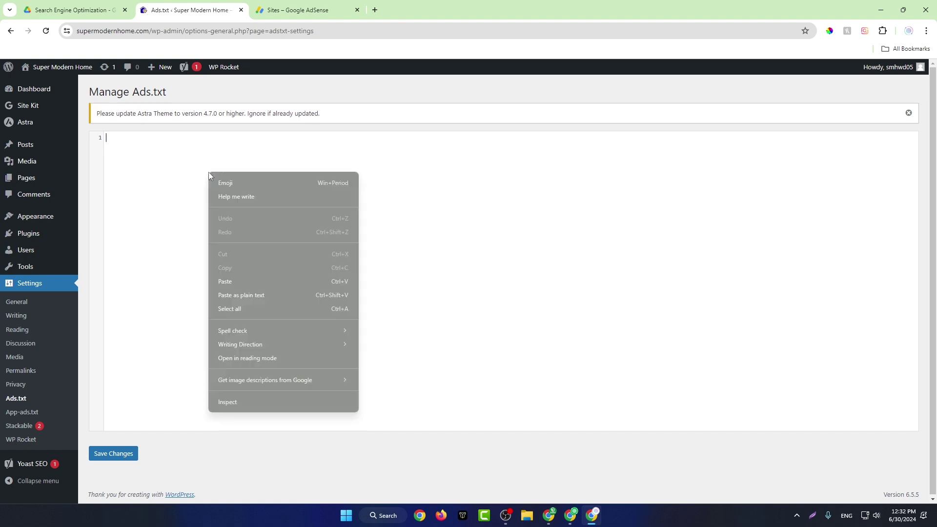
pyautogui.click(268, 274)
pyautogui.click(113, 454)
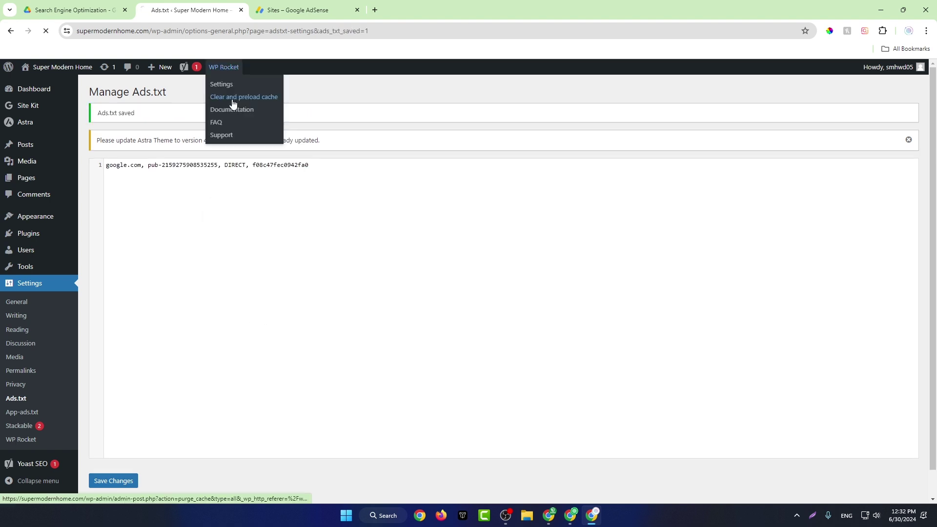
# - Clear and preload the WP Rocket cache, and recheck supermodernhome.com for ads.txt updates in AdSense
pyautogui.click(233, 100)
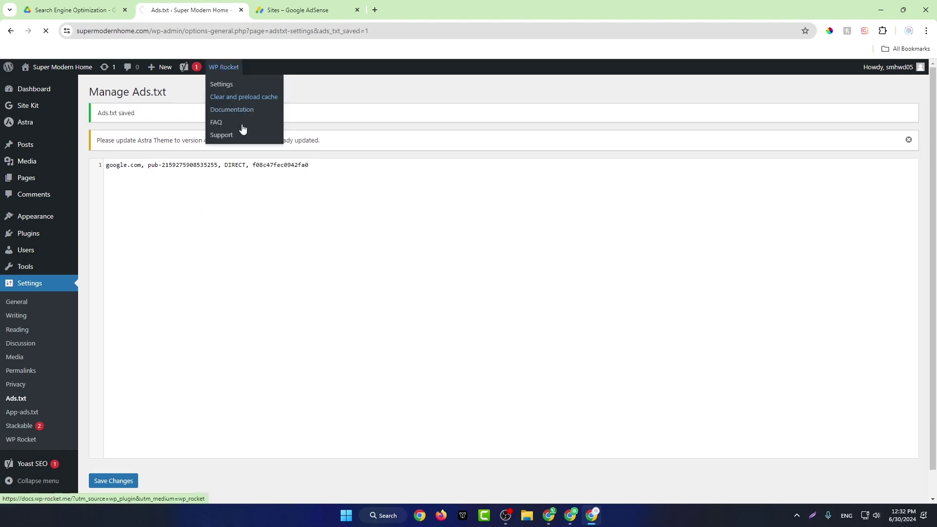
pyautogui.moveTo(242, 66)
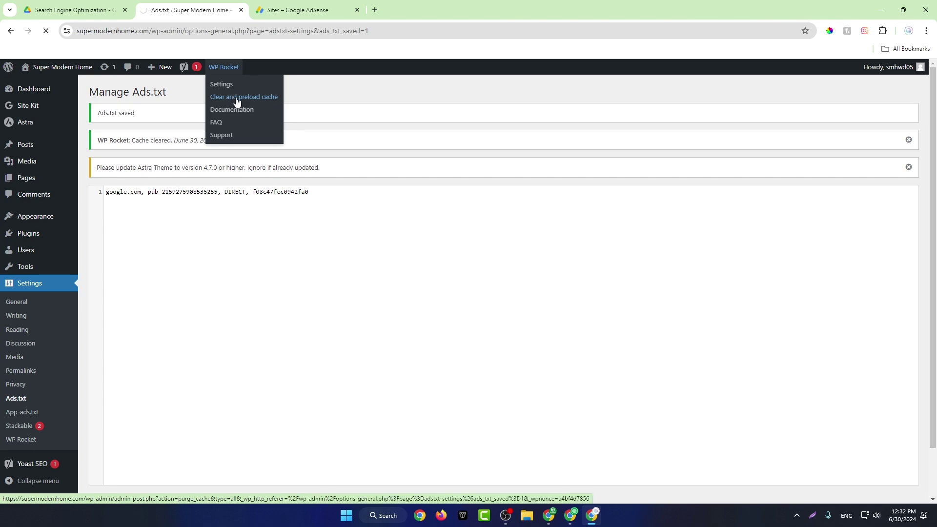
pyautogui.click(308, 10)
pyautogui.click(616, 257)
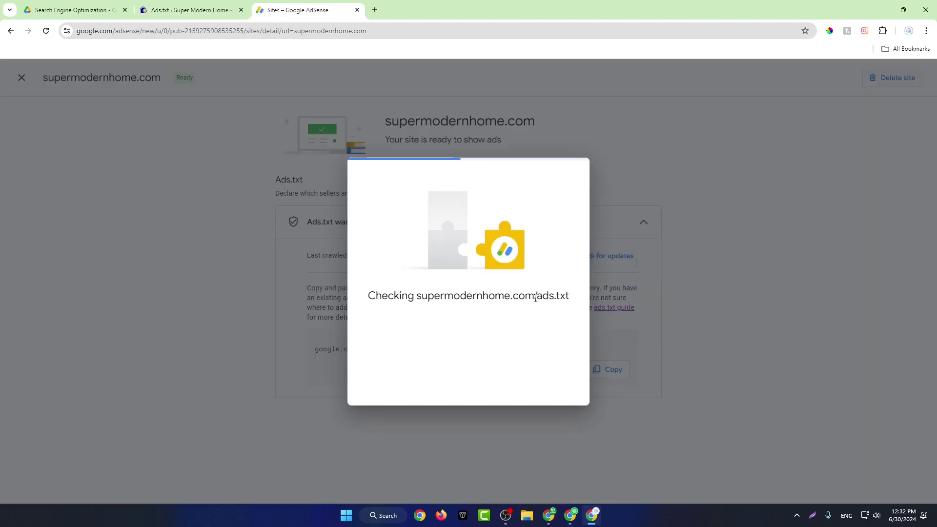
pyautogui.click(466, 385)
# - In WordPress, find the Ads.txt & App-ads.txt Manager plugin by Pagup, install and activate it, and allow its update notifications
pyautogui.click(190, 10)
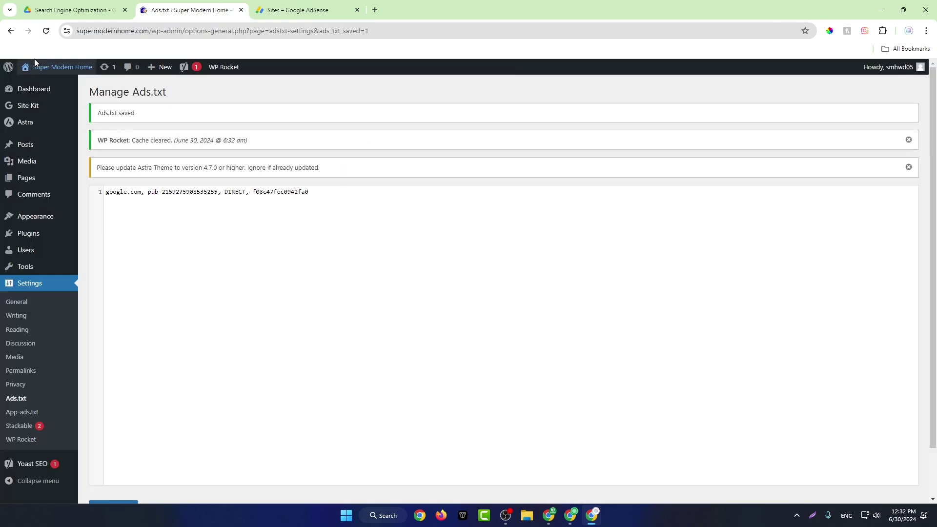
pyautogui.moveTo(57, 238)
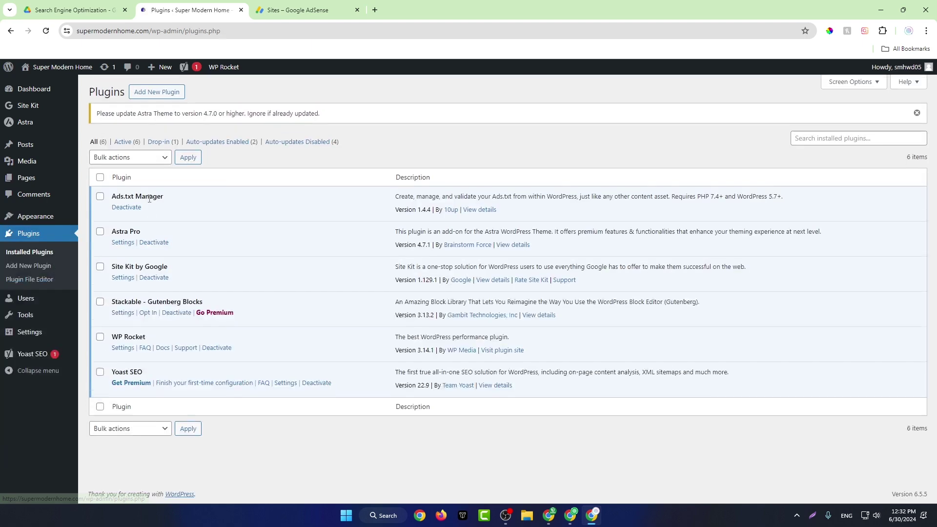
pyautogui.click(177, 97)
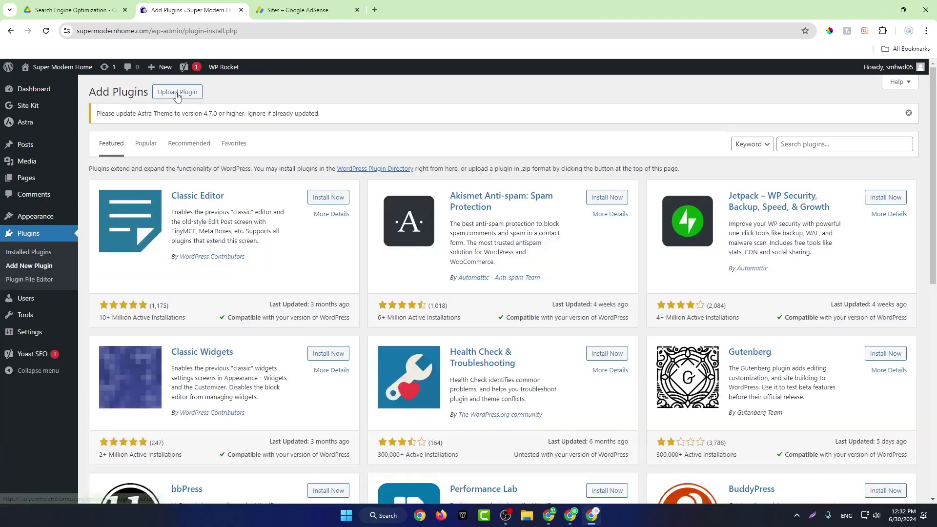
pyautogui.click(799, 143)
pyautogui.write('t')
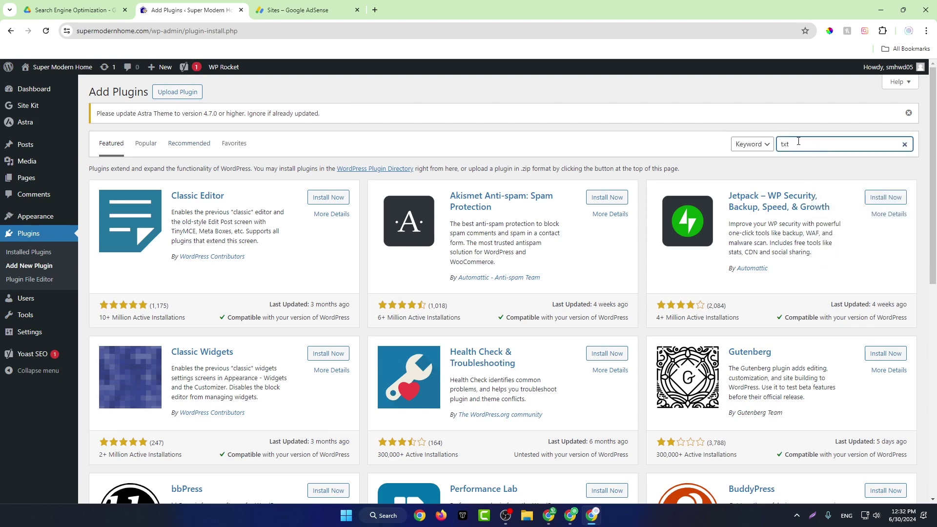
pyautogui.write('xt')
pyautogui.scroll(-3, 323, 244)
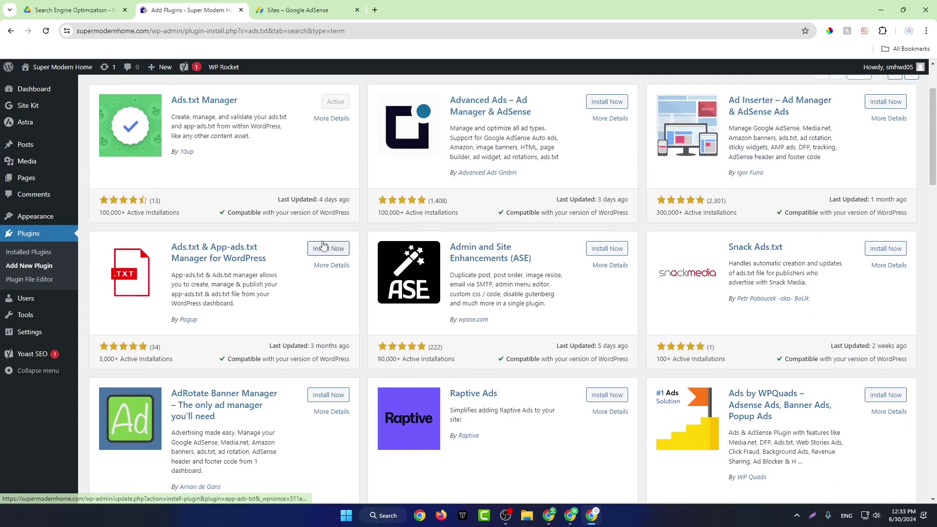
pyautogui.click(324, 247)
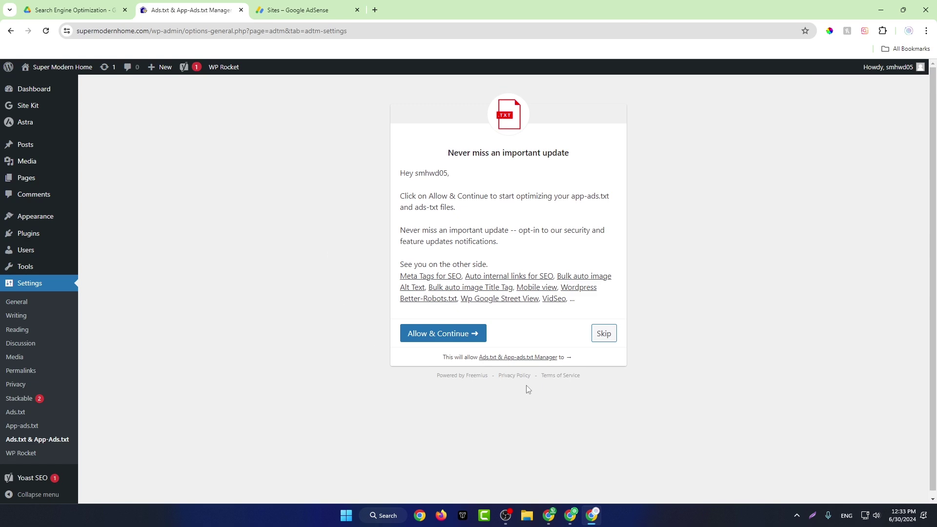
pyautogui.click(458, 333)
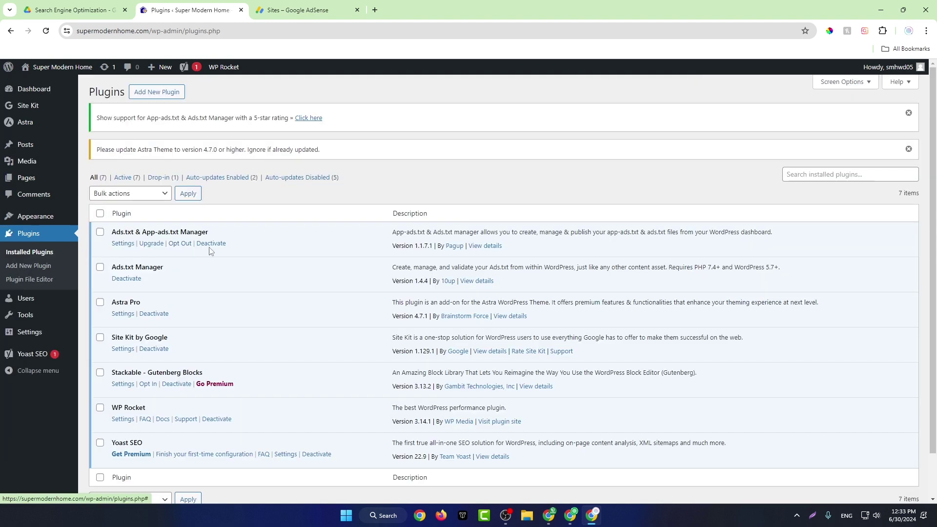
# - Deactivate the Ads.txt & App-ads.txt Manager plugin by Pagup with the feedback reason Other, and delete it together with its data
pyautogui.click(211, 243)
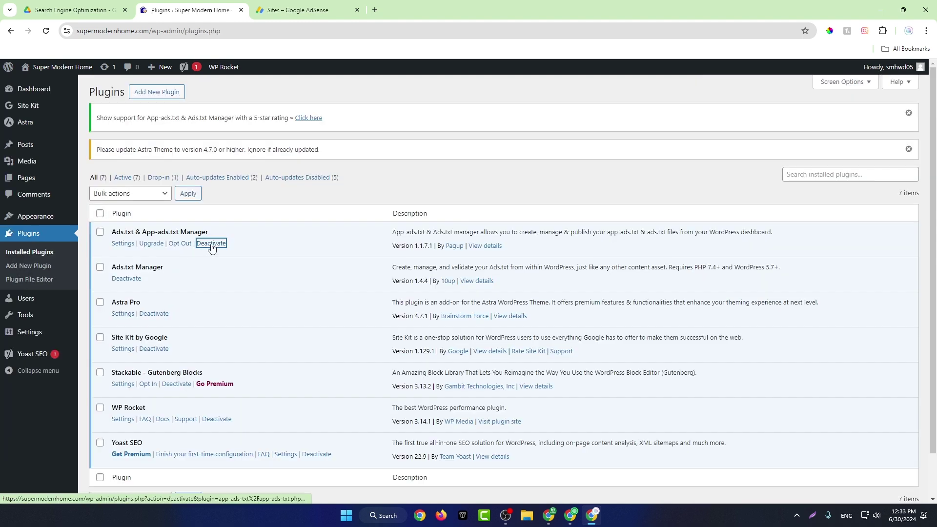
pyautogui.click(388, 247)
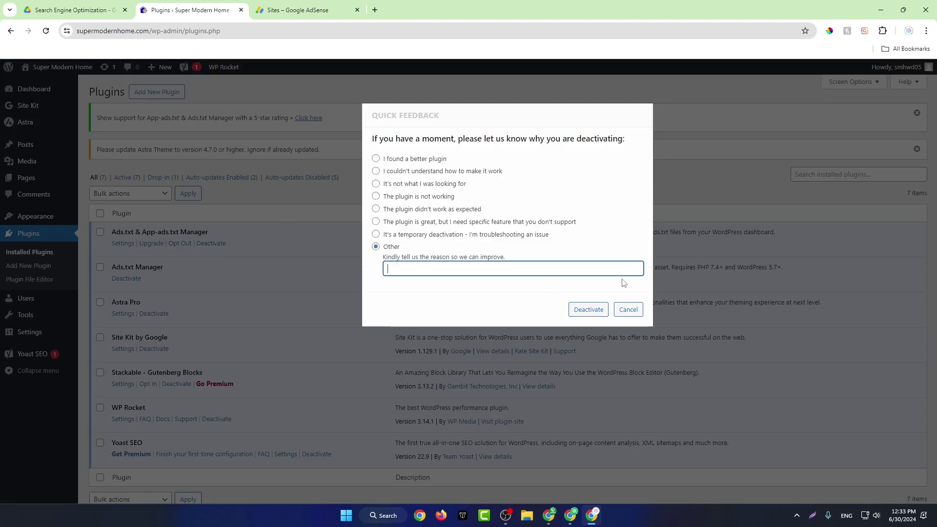
pyautogui.click(589, 310)
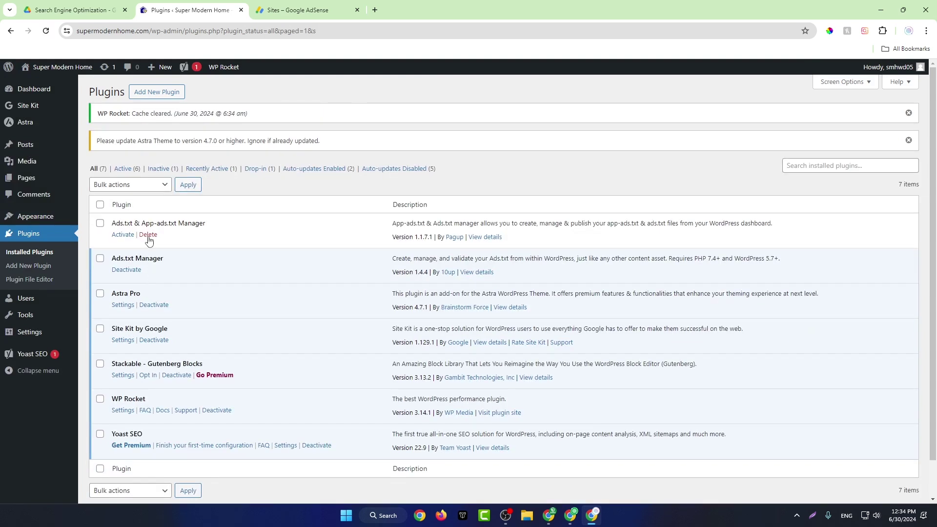
pyautogui.click(148, 236)
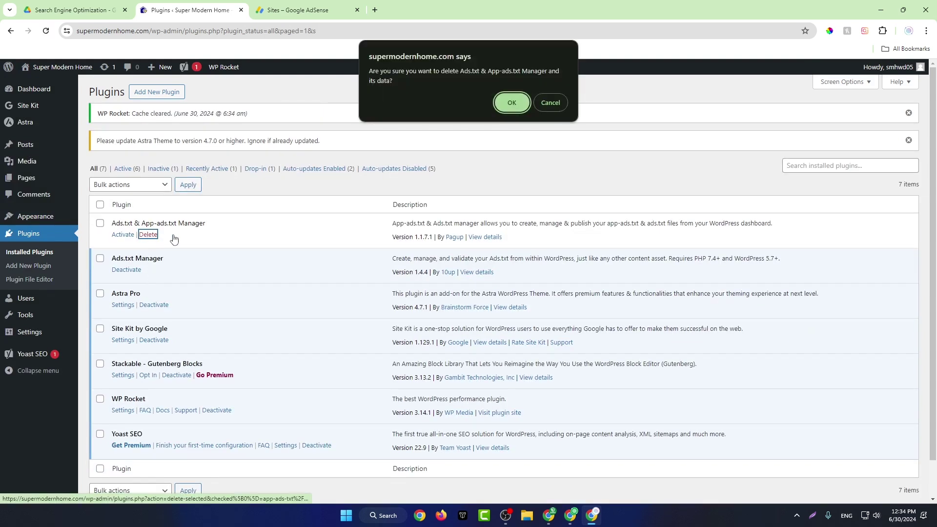
pyautogui.click(512, 102)
# - Paste the copied AdSense line into the Manage App-ads.txt editor, save it, and recheck supermodernhome.com for ads.txt updates in AdSense
pyautogui.moveTo(30, 332)
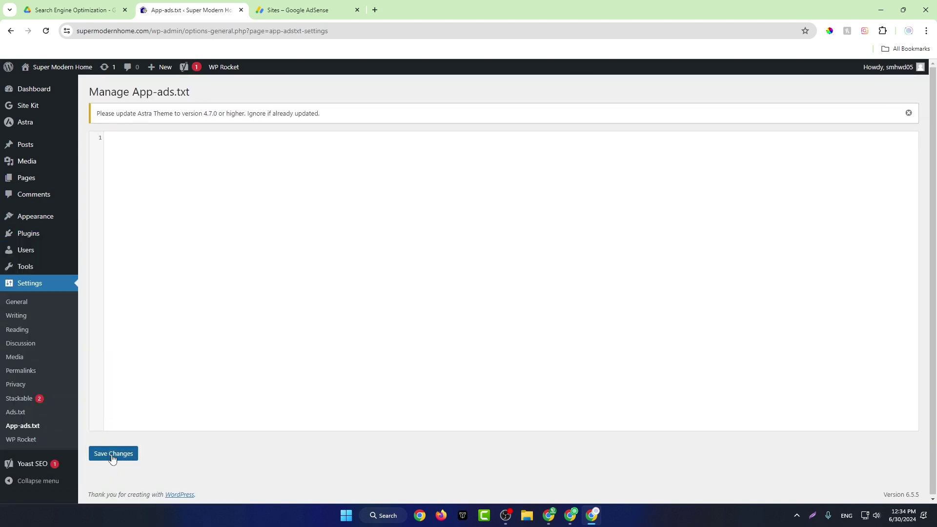
pyautogui.click(111, 453)
pyautogui.click(295, 10)
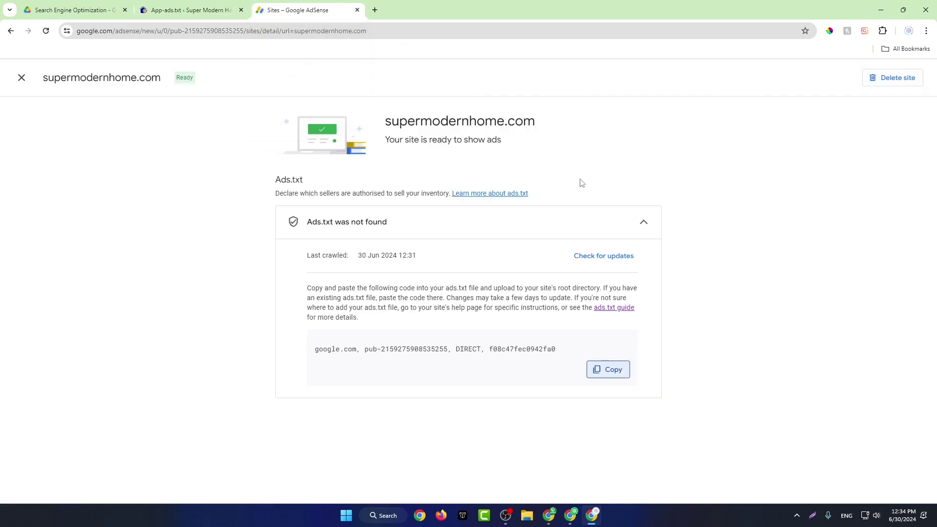
pyautogui.click(615, 264)
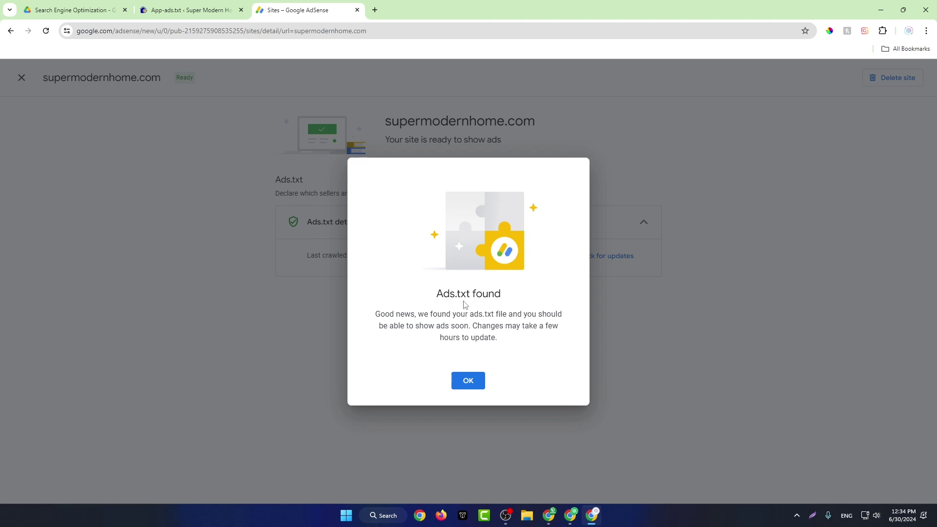
pyautogui.click(466, 383)
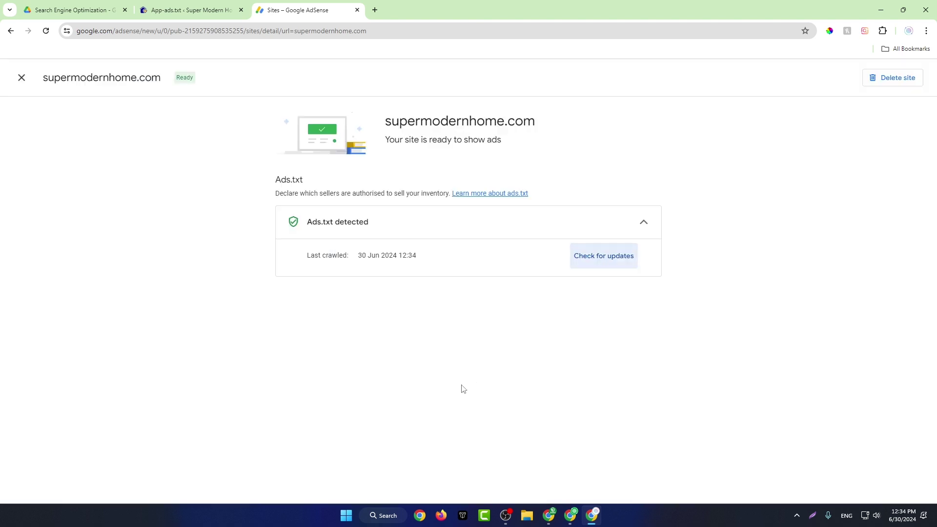
# - Return to WordPress, delete the AdSense line from the Manage Ads.txt editor, and save the empty file
pyautogui.click(218, 6)
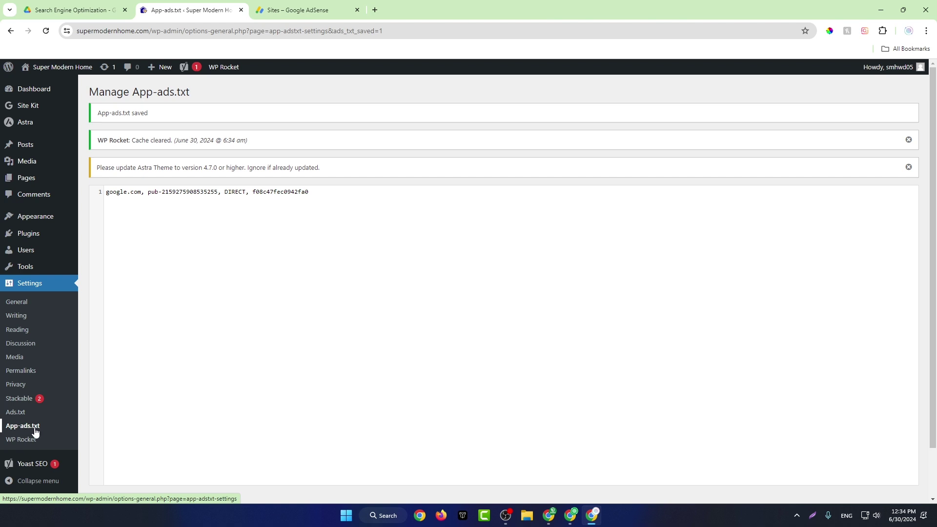
pyautogui.click(19, 413)
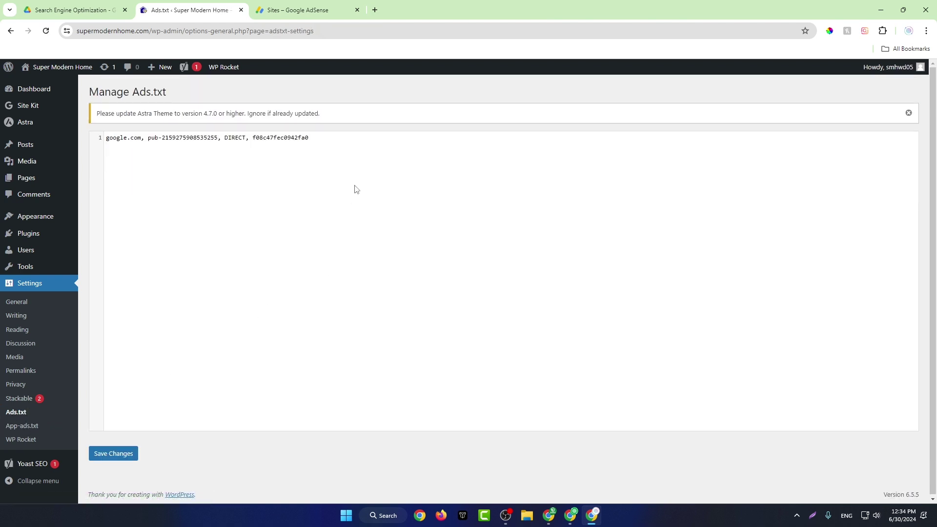
pyautogui.moveTo(356, 188); pyautogui.dragTo(2, 119)
pyautogui.press('BackSpace')
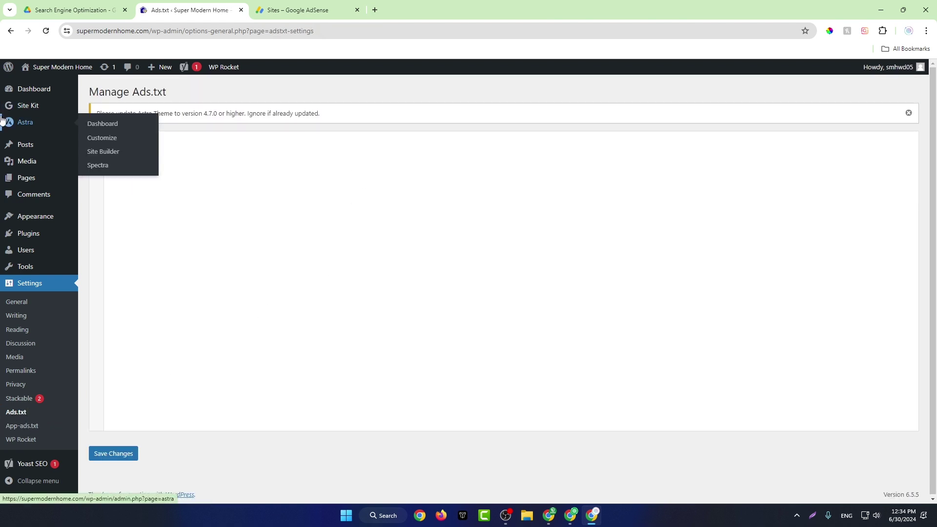
pyautogui.click(116, 453)
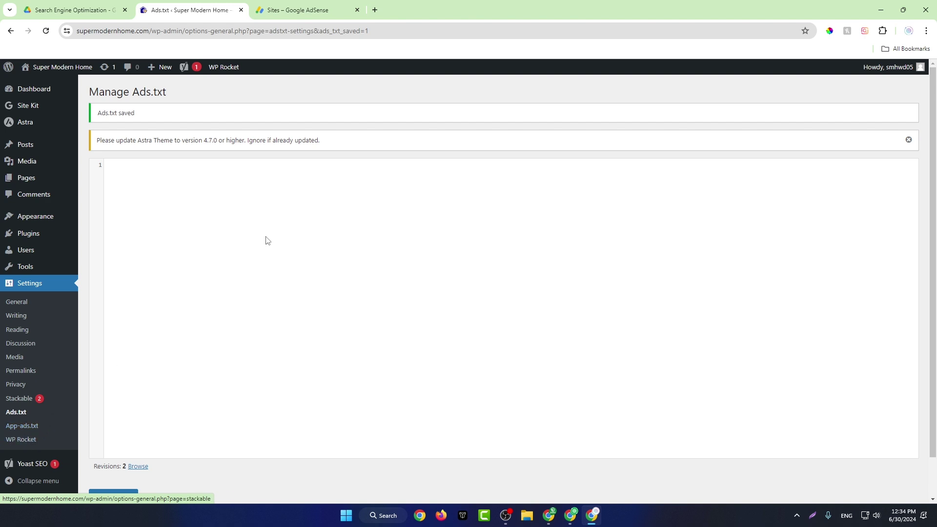
# - Check supermodernhome.com for ads.txt updates in AdSense again and dismiss the result dialog
pyautogui.click(297, 9)
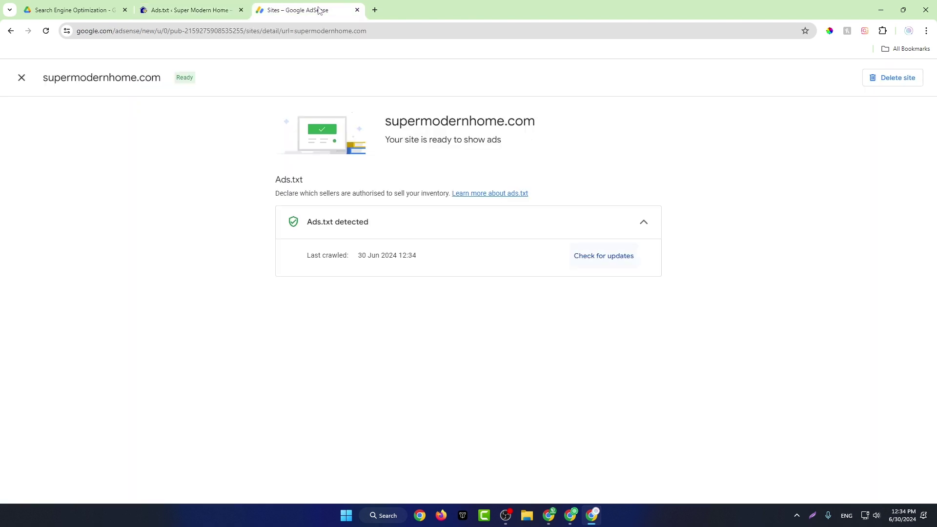
pyautogui.click(611, 262)
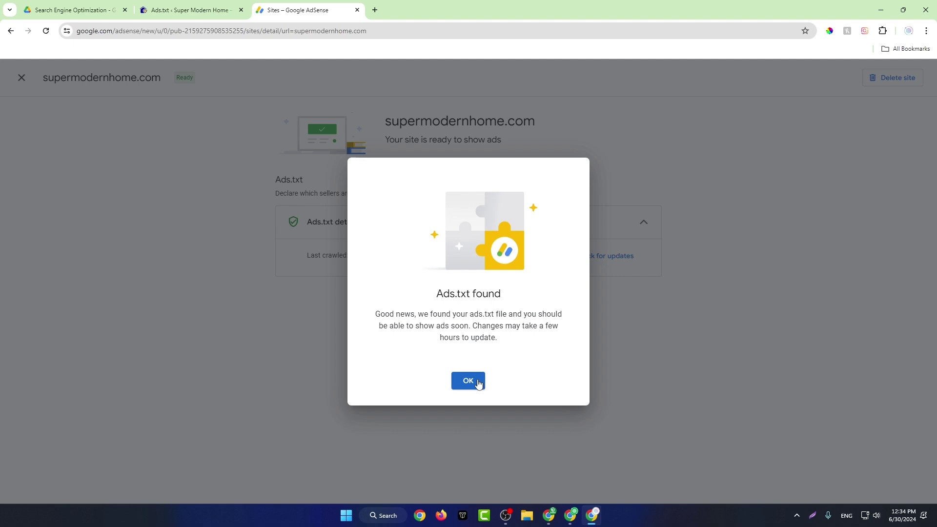
pyautogui.click(478, 383)
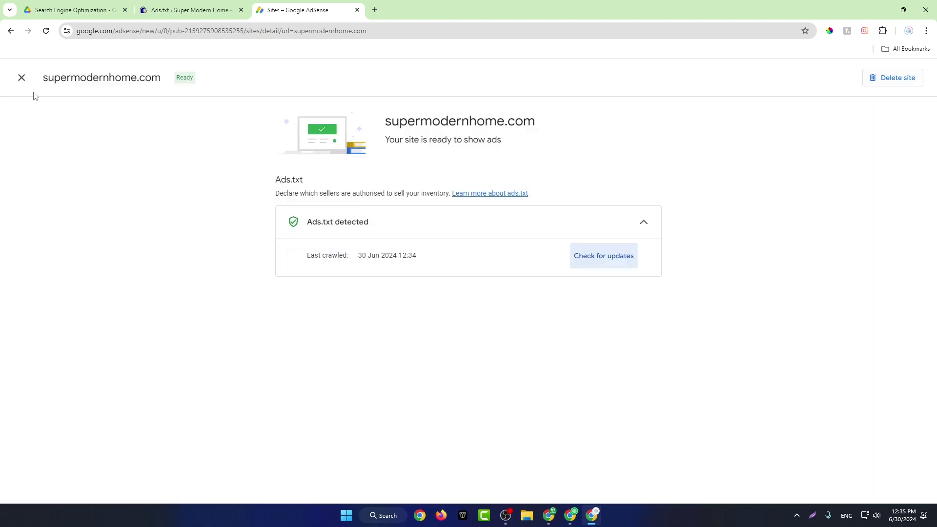
# - Review the ads.txt status of supermodernhome.com in the AdSense sites list, and open the AdSense home overview
pyautogui.click(22, 77)
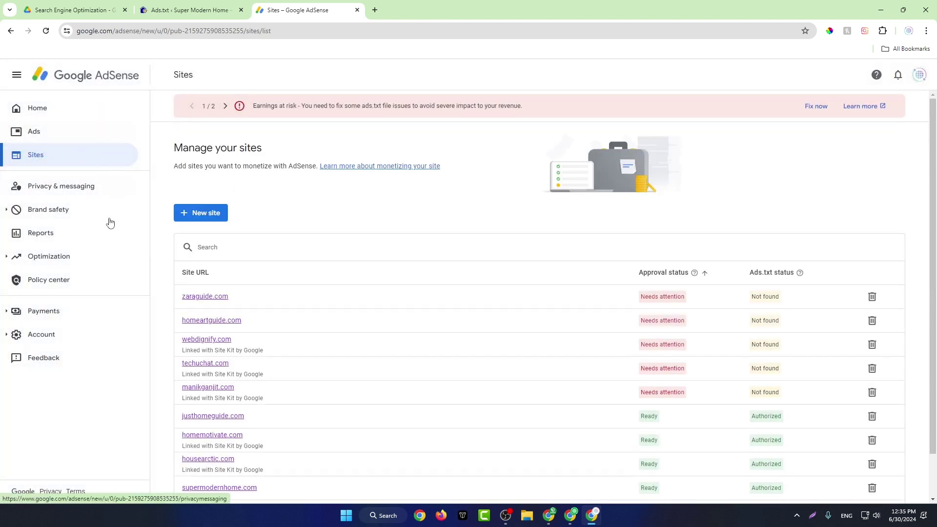
pyautogui.scroll(-1, 161, 273)
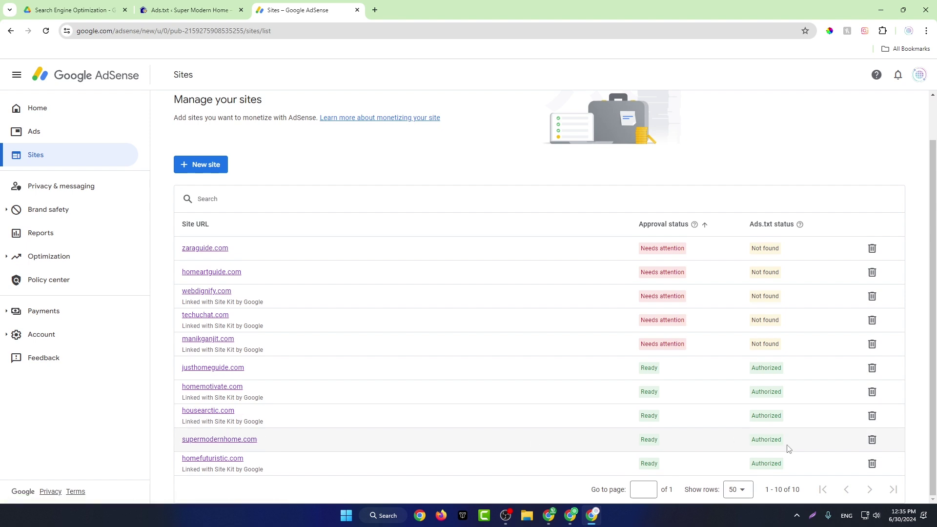
pyautogui.moveTo(788, 448); pyautogui.dragTo(755, 441)
pyautogui.click(21, 113)
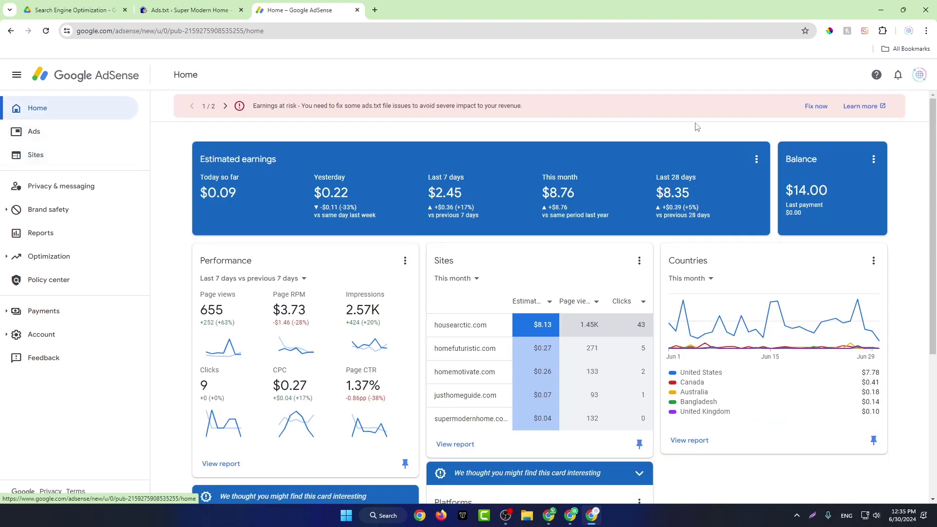